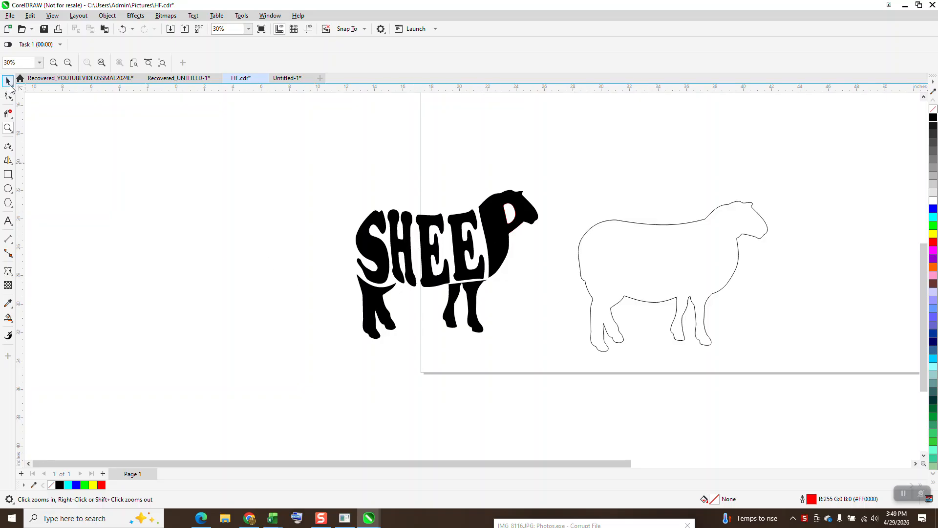
- Draw two 3-point curves across the tops of the hind and front legs to separate them from the sheep outline's body
{"action": "left_click_drag", "start_coordinate": [542, 171], "coordinate": [855, 400]}
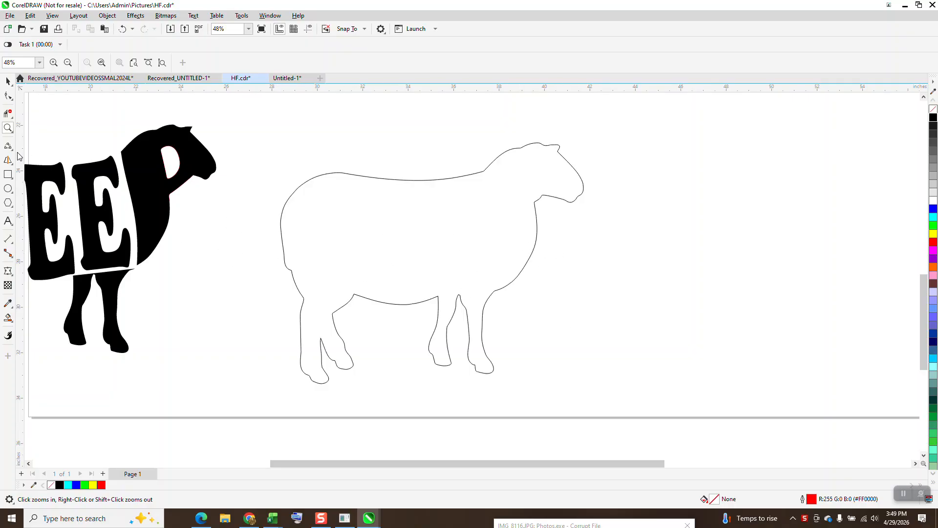
{"action": "left_click", "coordinate": [12, 151]}
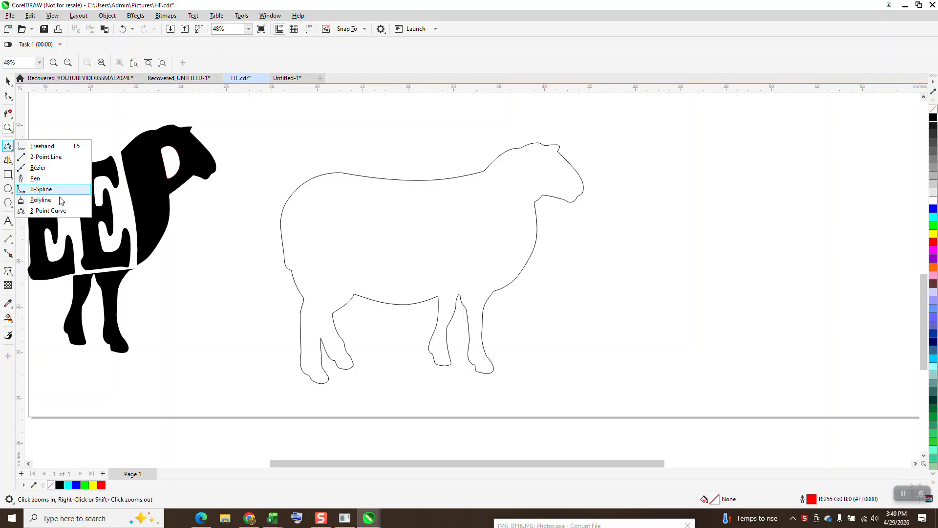
{"action": "left_click", "coordinate": [54, 212]}
{"action": "left_click_drag", "start_coordinate": [354, 295], "coordinate": [292, 270]}
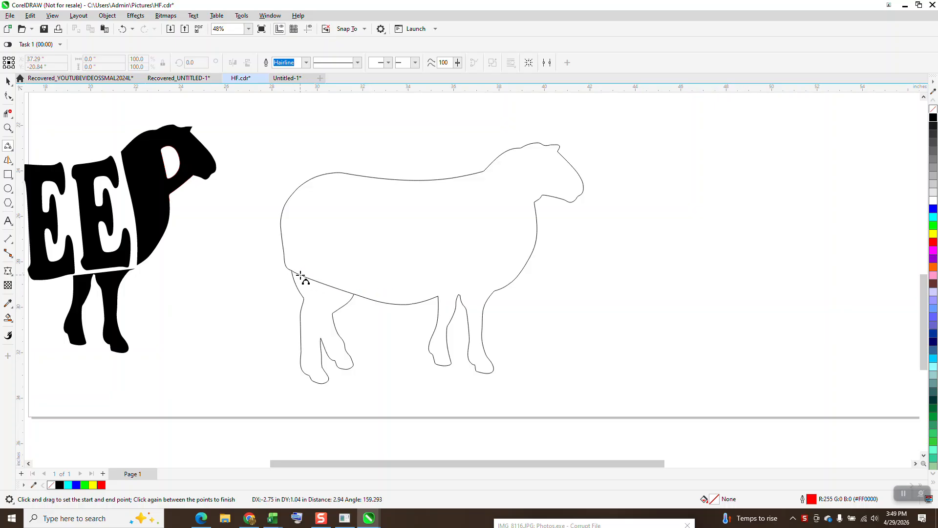
{"action": "left_click", "coordinate": [306, 279]}
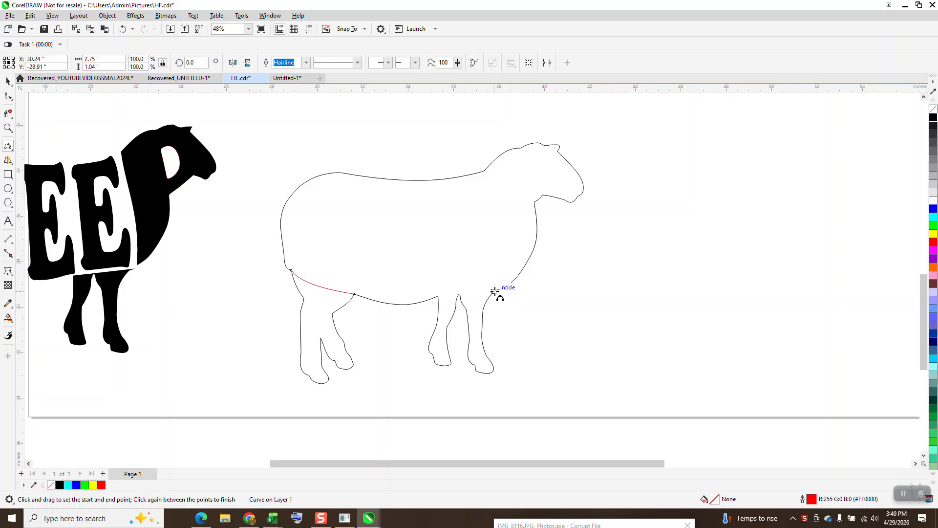
{"action": "left_click_drag", "start_coordinate": [494, 292], "coordinate": [437, 297]}
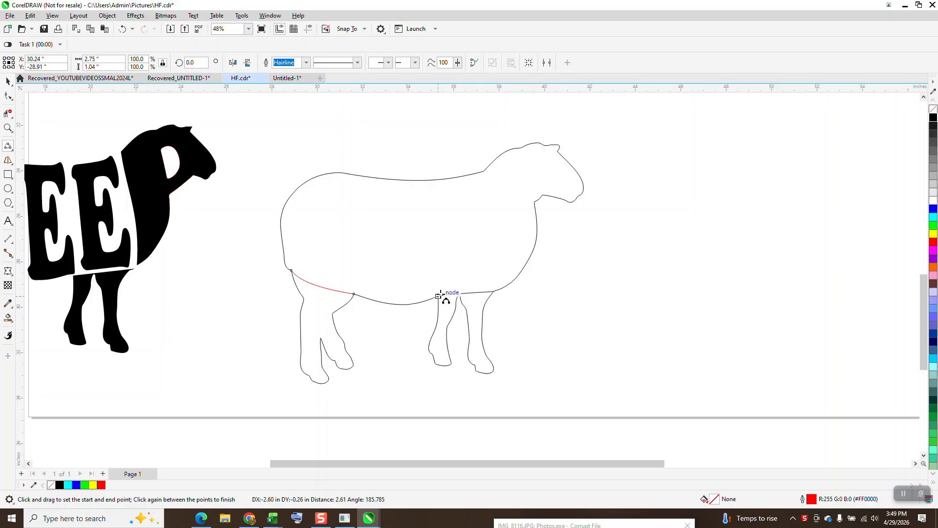
{"action": "left_click", "coordinate": [464, 292]}
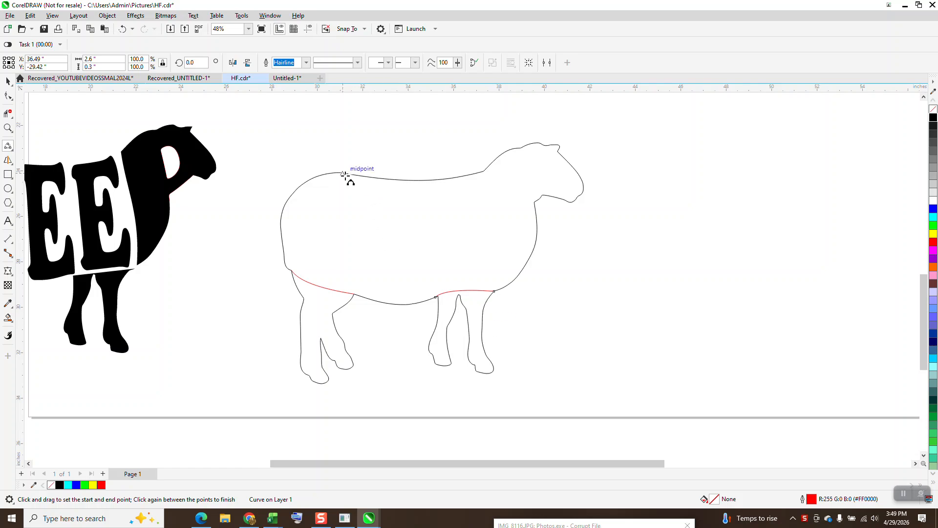
- Draw four 3-point curves from the back to the belly, dividing the sheep's body into five sections
{"action": "left_click_drag", "start_coordinate": [342, 173], "coordinate": [343, 291]}
{"action": "left_click", "coordinate": [336, 247]}
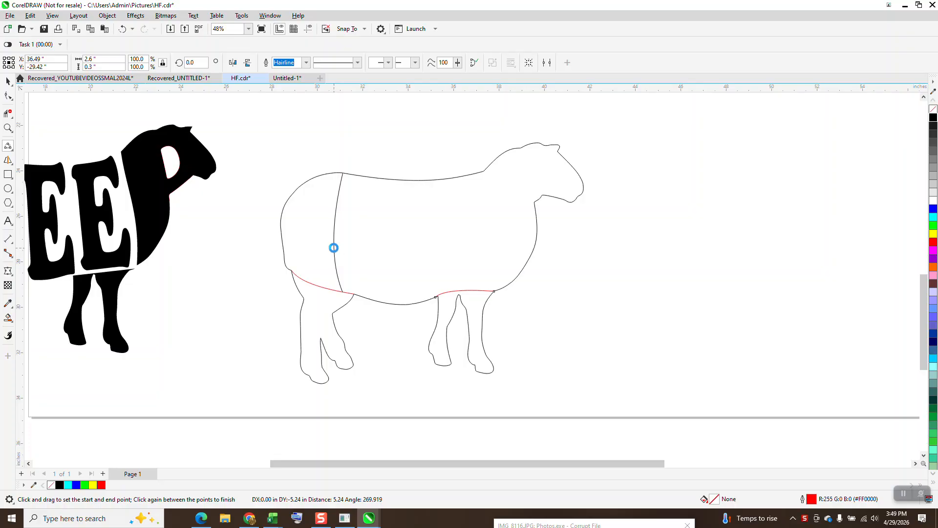
{"action": "left_click_drag", "start_coordinate": [385, 180], "coordinate": [379, 288]}
{"action": "left_click", "coordinate": [376, 259]}
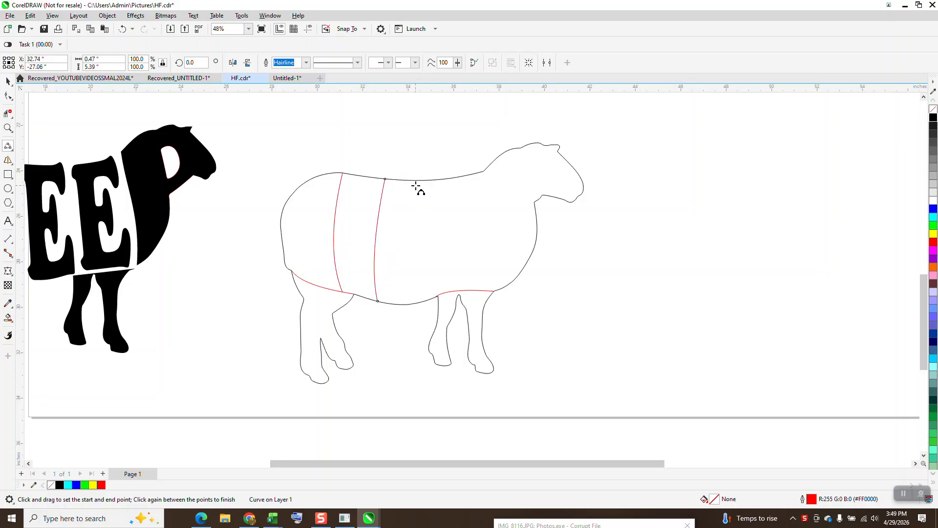
{"action": "mouse_move", "coordinate": [419, 180]}
{"action": "left_mouse_down"}
{"action": "mouse_move", "coordinate": [411, 306]}
{"action": "mouse_move", "coordinate": [415, 290]}
{"action": "left_mouse_up"}
{"action": "left_click", "coordinate": [415, 290]}
{"action": "left_click_drag", "start_coordinate": [462, 177], "coordinate": [478, 289]}
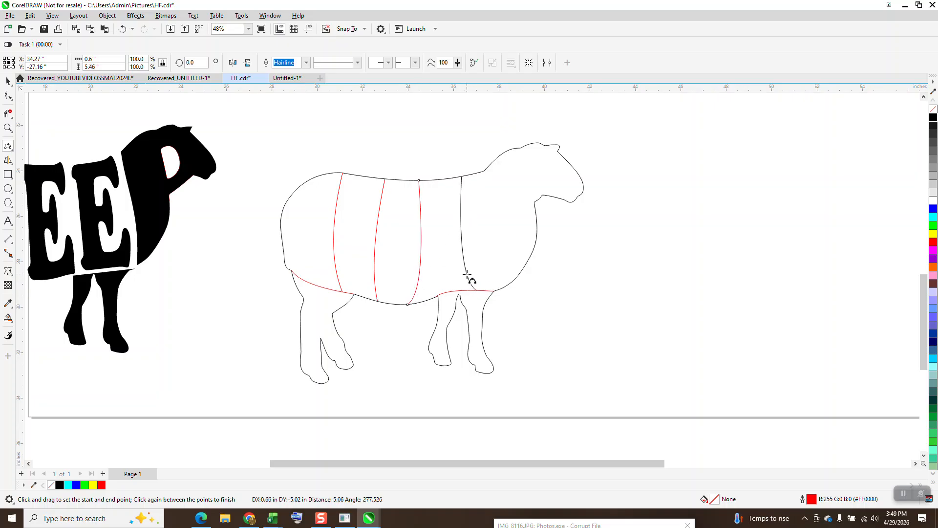
{"action": "left_click", "coordinate": [468, 276]}
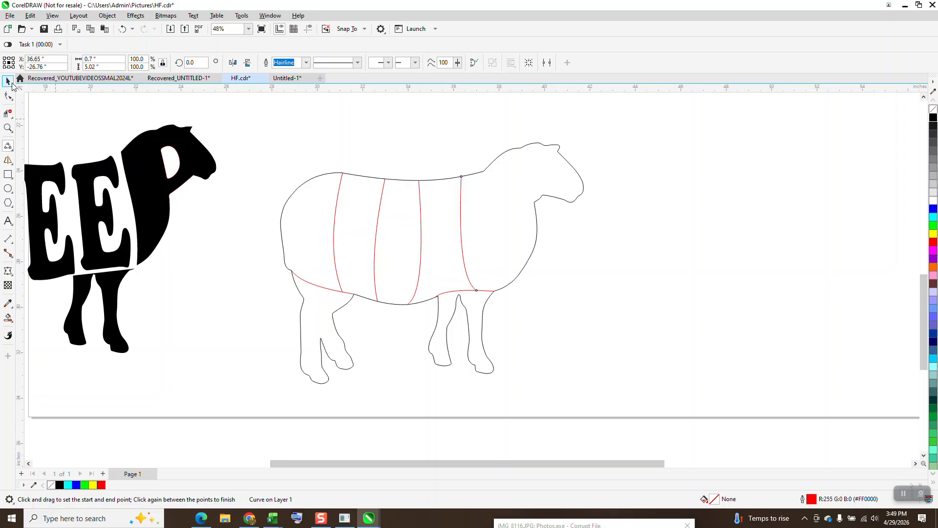
- Move the divider nearest the head to the base of the neck and extend its lower node beyond the chest outline
{"action": "key", "text": "space"}
{"action": "key", "text": "Escape"}
{"action": "left_click_drag", "start_coordinate": [463, 249], "coordinate": [486, 243]}
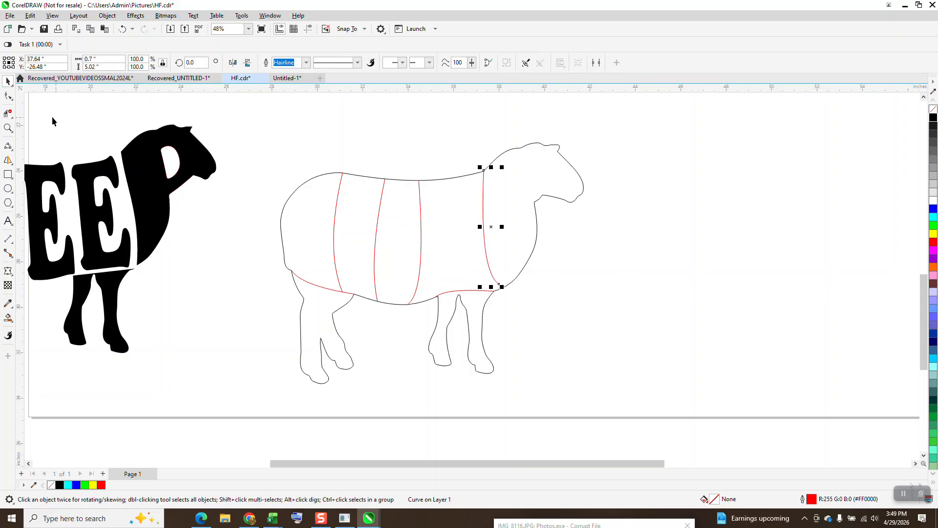
{"action": "left_click", "coordinate": [8, 95]}
{"action": "left_click_drag", "start_coordinate": [499, 285], "coordinate": [528, 302]}
- Reshape the third divider by shifting its upper node along the back toward the head and its lower node past the belly line
{"action": "left_click", "coordinate": [407, 303]}
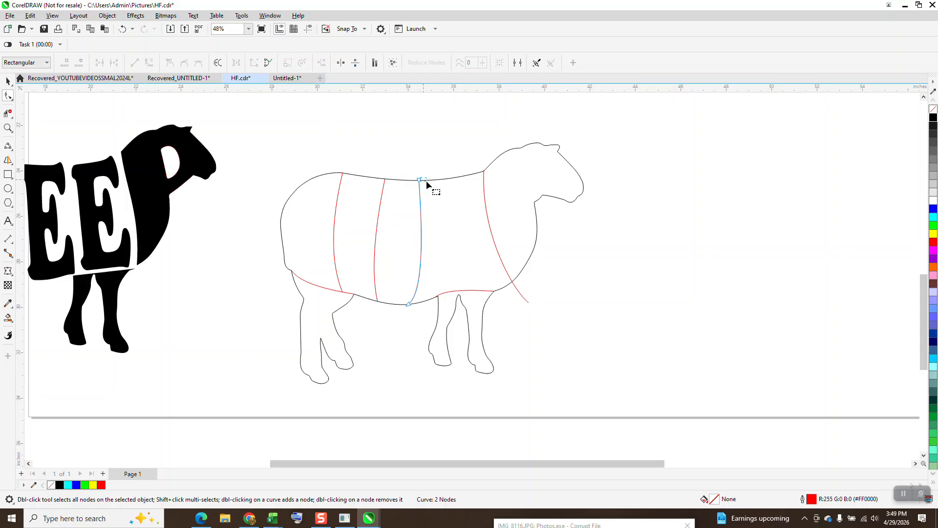
{"action": "left_click_drag", "start_coordinate": [419, 179], "coordinate": [434, 181]}
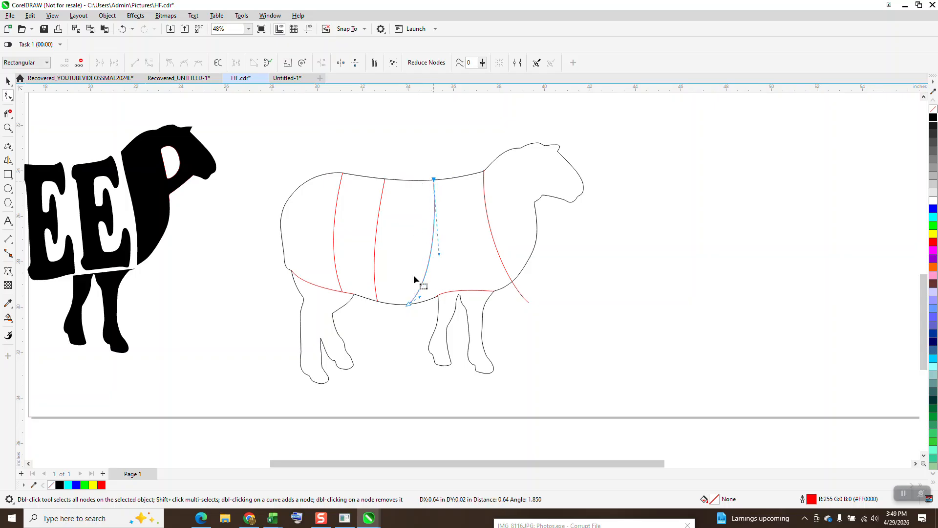
{"action": "left_click_drag", "start_coordinate": [429, 306], "coordinate": [426, 304]}
{"action": "left_click", "coordinate": [123, 29]}
{"action": "left_click_drag", "start_coordinate": [409, 303], "coordinate": [430, 309]}
{"action": "left_click", "coordinate": [8, 80]}
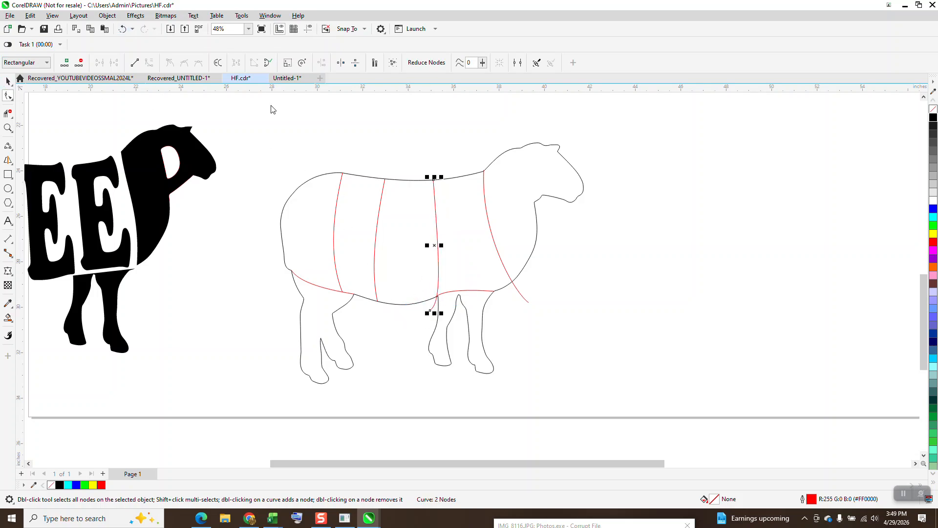
{"action": "key", "text": "space"}
- Shift the second divider slightly toward the head and stretch it to 6.16" tall so it crosses the back and belly lines
{"action": "left_click_drag", "start_coordinate": [380, 202], "coordinate": [391, 204]}
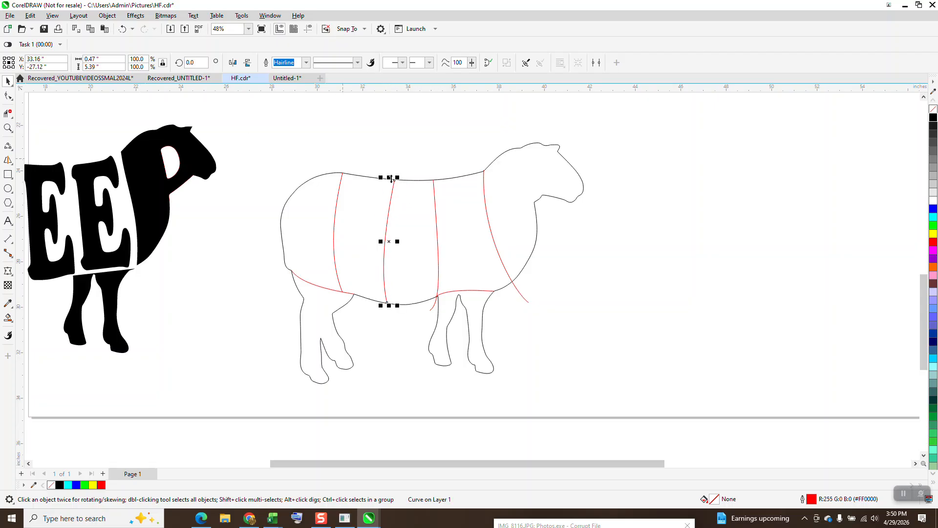
{"action": "left_click_drag", "start_coordinate": [393, 177], "coordinate": [390, 169]}
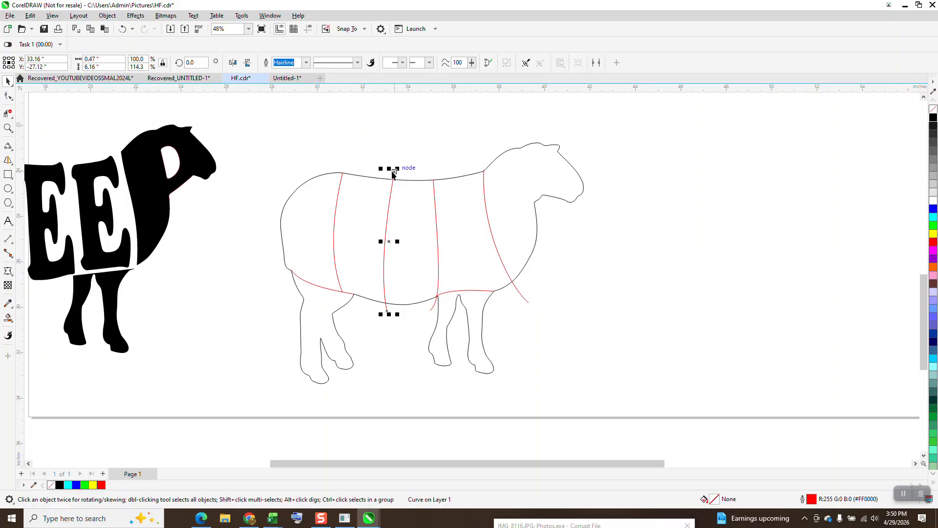
{"action": "scroll", "coordinate": [345, 186], "scroll_direction": "down", "scroll_amount": 1}
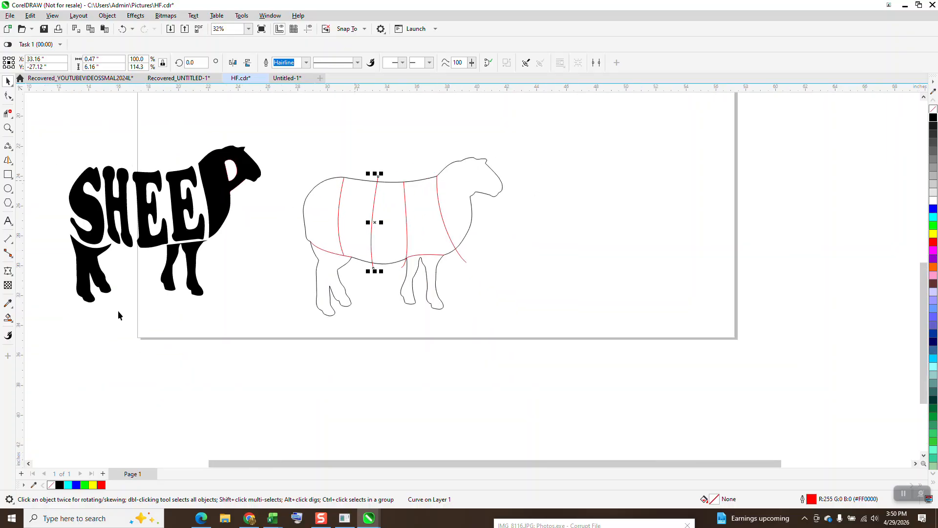
- With nothing selected, set the nudge distance to 15 inches
{"action": "left_click_drag", "start_coordinate": [285, 128], "coordinate": [606, 345]}
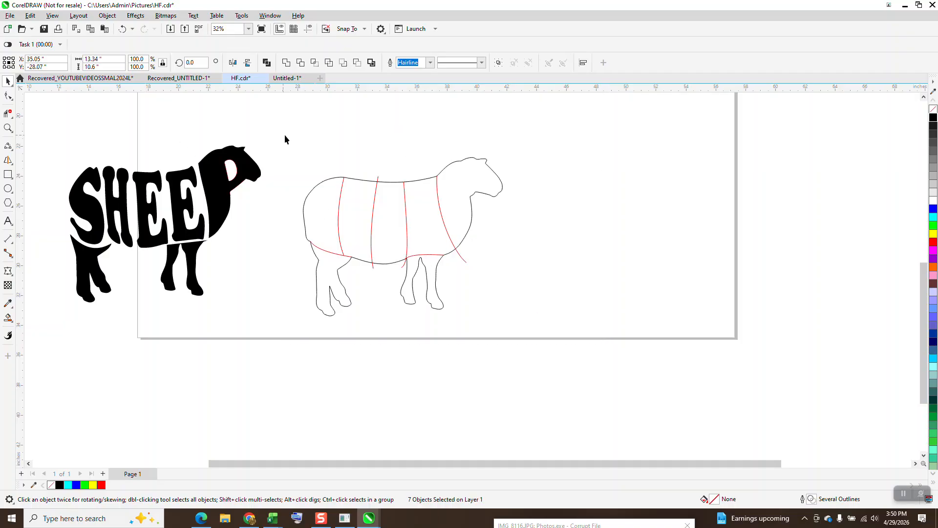
{"action": "left_click", "coordinate": [284, 139]}
{"action": "type", "text": "15"}
- Smart-fill the five body sections in green and nudge each new shape 15" to the right of the original outline
{"action": "left_click", "coordinate": [8, 318]}
{"action": "left_click", "coordinate": [330, 217]}
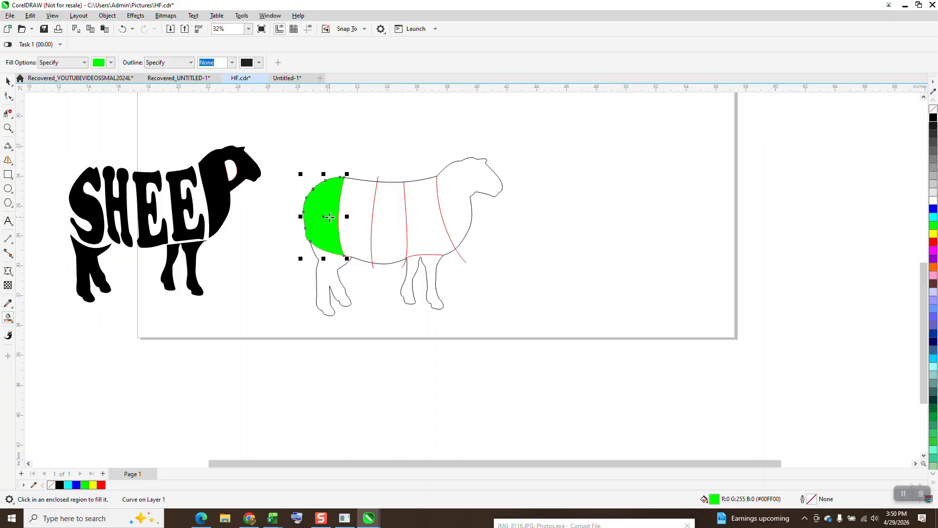
{"action": "key", "text": "Right"}
{"action": "left_click", "coordinate": [367, 217]}
{"action": "key", "text": "Right"}
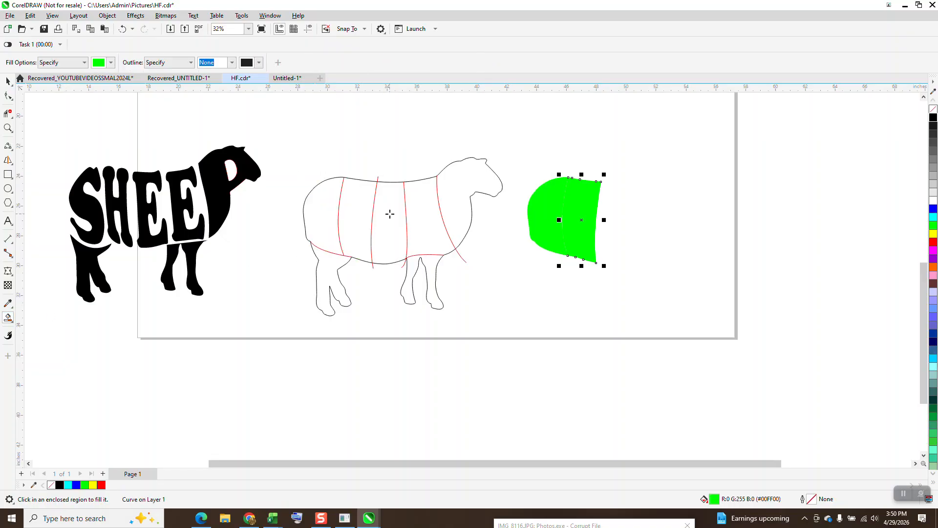
{"action": "left_click", "coordinate": [389, 214]}
{"action": "key", "text": "Right"}
{"action": "left_click", "coordinate": [426, 215]}
{"action": "key", "text": "Right"}
{"action": "left_click", "coordinate": [455, 201]}
{"action": "key", "text": "Right"}
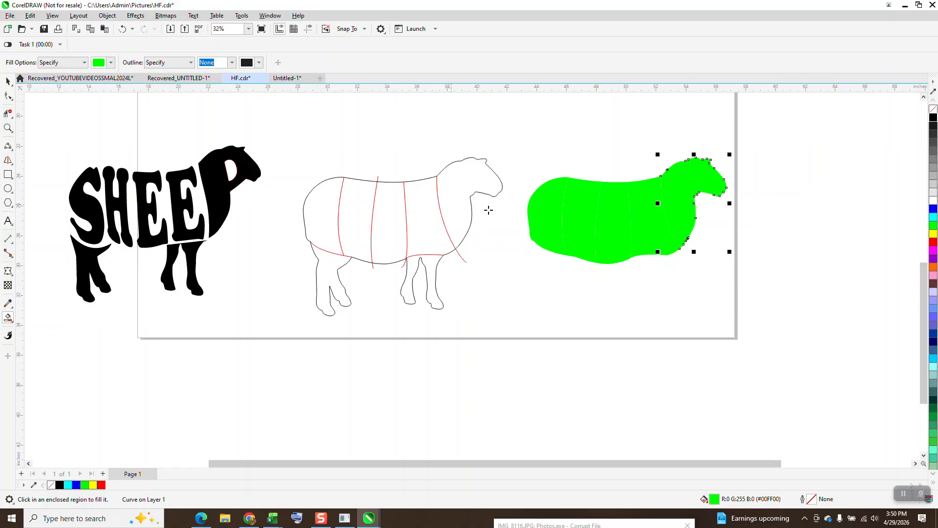
- Smart-fill the hind and front leg areas in green and nudge each shape twice to the right, clear of the body pieces
{"action": "left_click", "coordinate": [331, 272]}
{"action": "key", "text": "Right"}
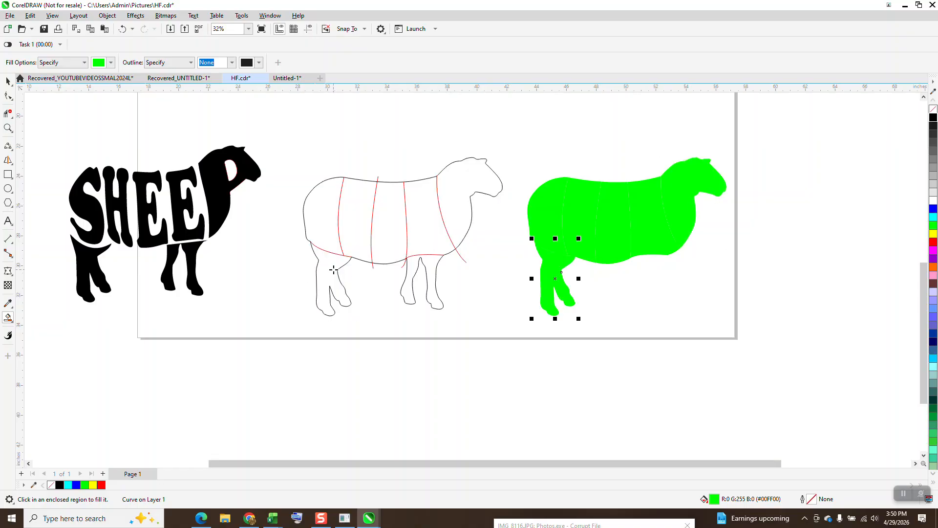
{"action": "key", "text": "Right"}
{"action": "left_click", "coordinate": [432, 272]}
{"action": "key", "text": "Right"}
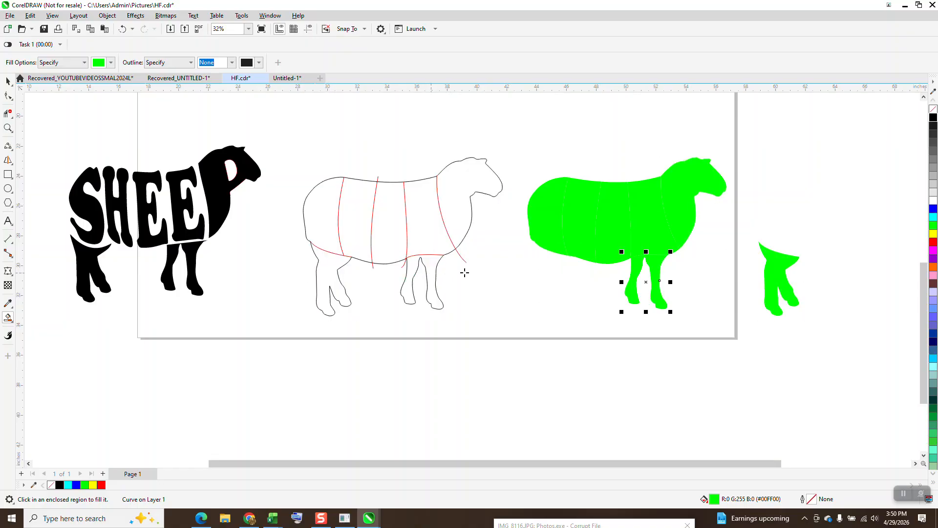
{"action": "key", "text": "Right"}
- Remove the fill from the five green body pieces and give them a black outline
{"action": "left_click", "coordinate": [8, 81]}
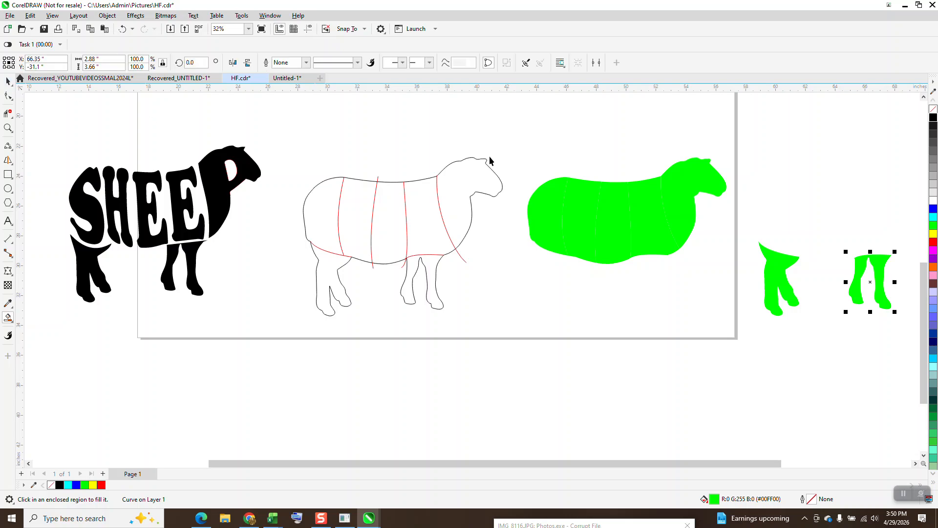
{"action": "left_click_drag", "start_coordinate": [498, 113], "coordinate": [711, 296]}
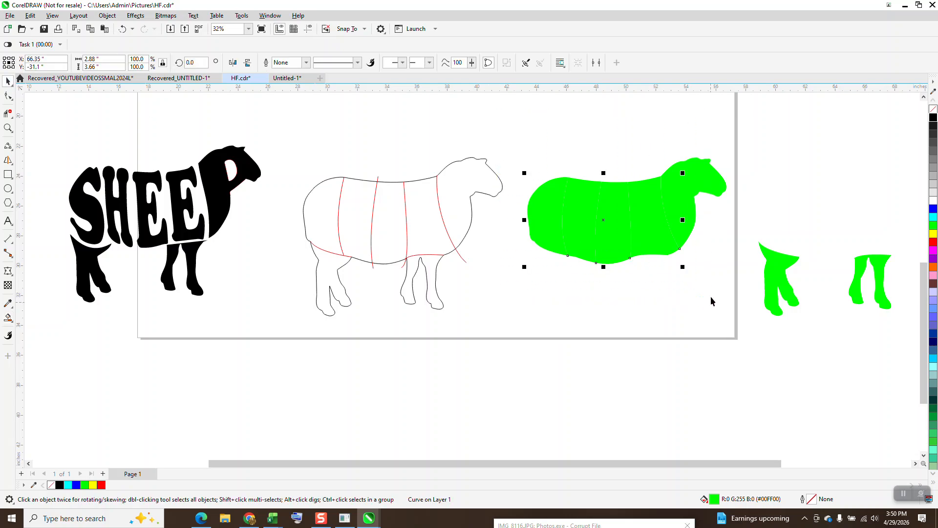
{"action": "left_click_drag", "start_coordinate": [523, 98], "coordinate": [732, 319]}
{"action": "left_click", "coordinate": [933, 109]}
{"action": "right_click", "coordinate": [933, 117]}
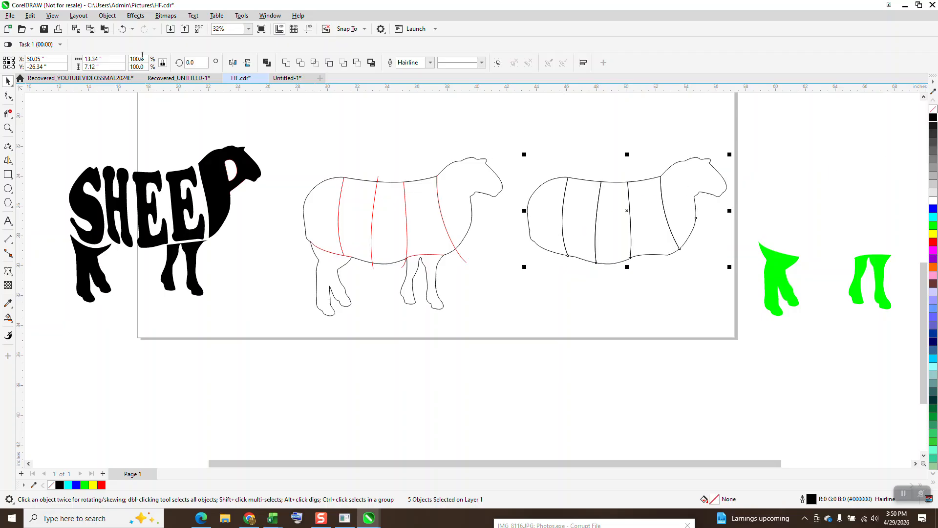
- Group the five outlined body pieces and apply a one-step inside contour with a 0.1" offset
{"action": "left_click", "coordinate": [107, 15]}
{"action": "mouse_move", "coordinate": [130, 186]}
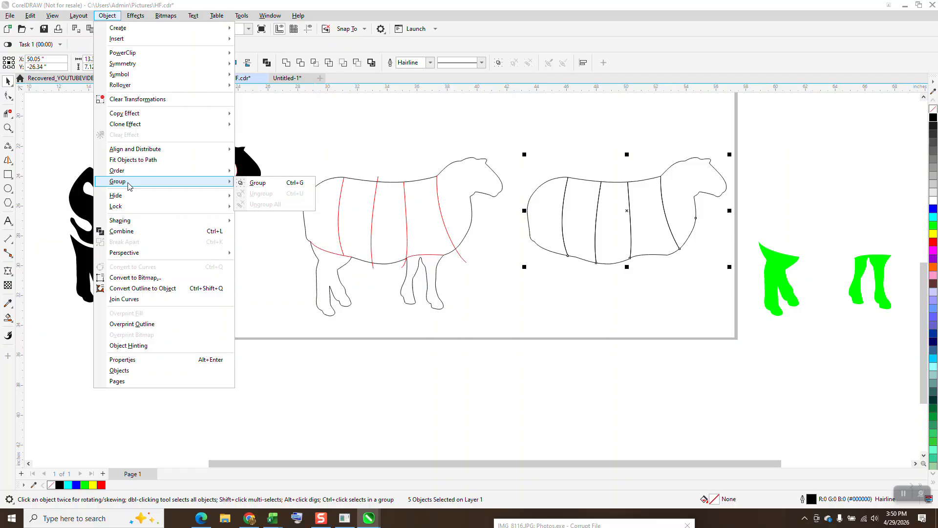
{"action": "left_click", "coordinate": [255, 184]}
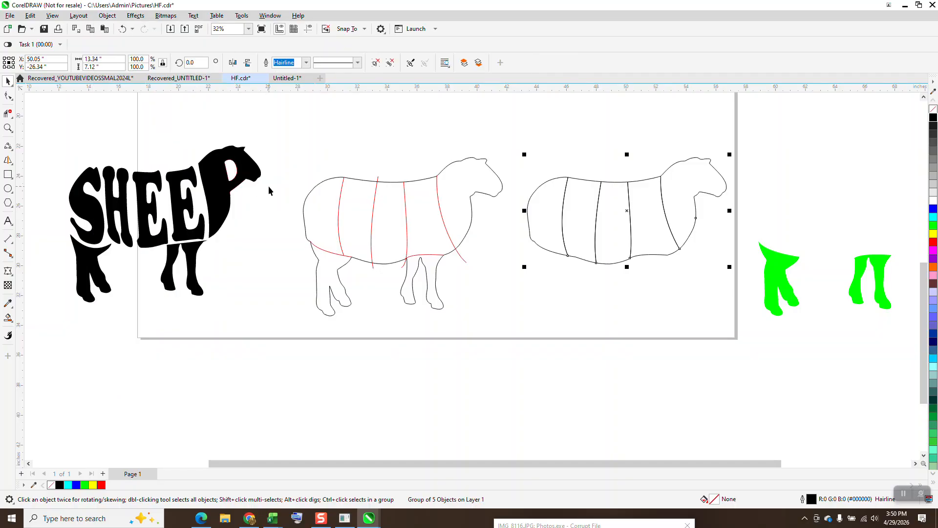
{"action": "left_click", "coordinate": [136, 15]}
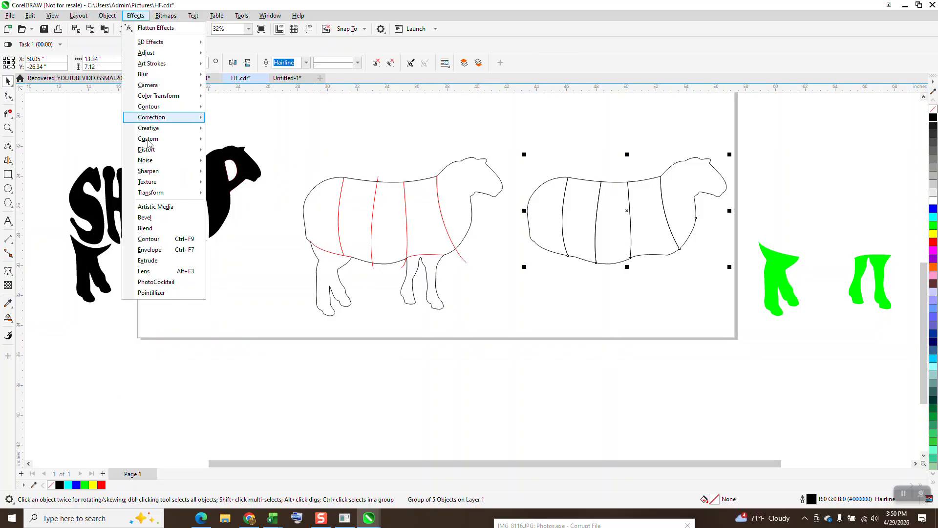
{"action": "left_click", "coordinate": [154, 239]}
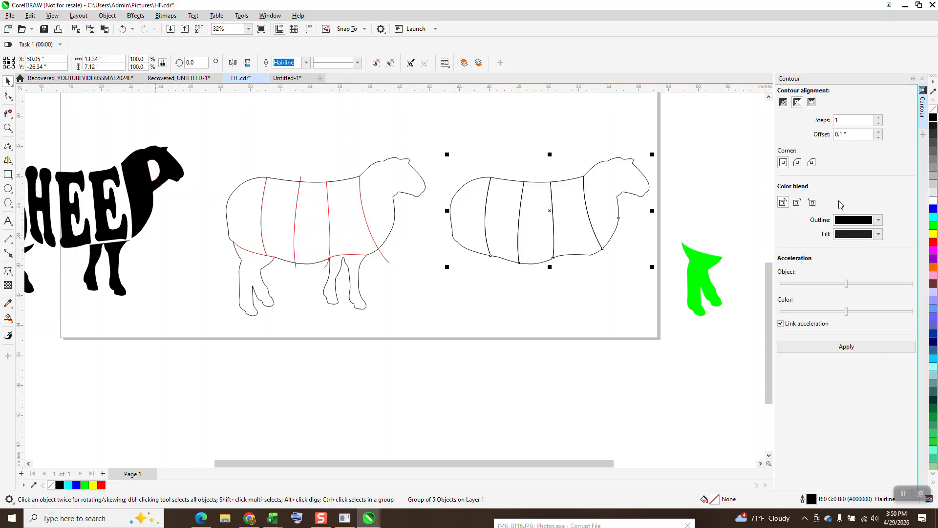
{"action": "left_click", "coordinate": [849, 347]}
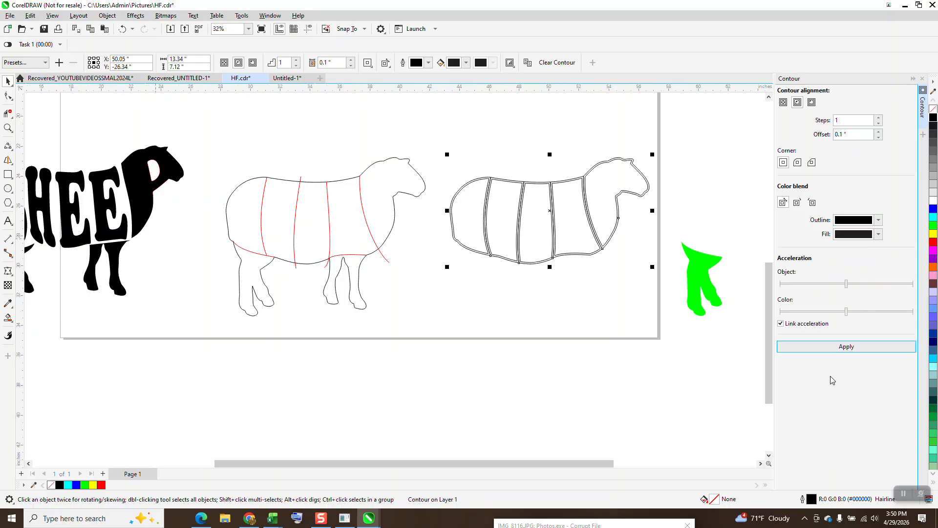
- Smart-fill the five inner contour sections in green and nudge each new shape 15" downward
{"action": "left_click", "coordinate": [8, 317]}
{"action": "left_click", "coordinate": [479, 226]}
{"action": "key", "text": "Down"}
{"action": "left_click", "coordinate": [498, 239]}
{"action": "key", "text": "Down"}
{"action": "left_click", "coordinate": [537, 233]}
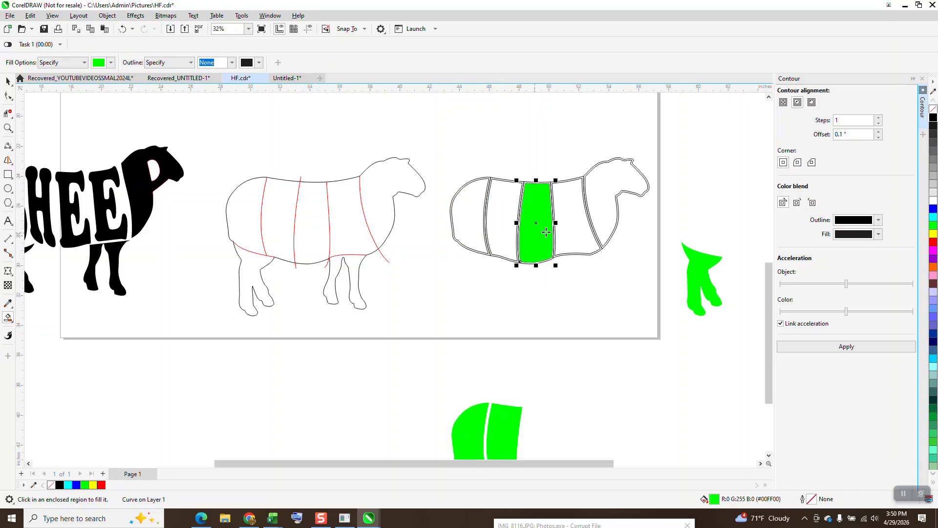
{"action": "key", "text": "Down"}
{"action": "left_click", "coordinate": [566, 218]}
{"action": "key", "text": "Down"}
{"action": "left_click", "coordinate": [602, 218]}
{"action": "key", "text": "Down"}
{"action": "scroll", "coordinate": [443, 200], "scroll_direction": "down", "scroll_amount": 3}
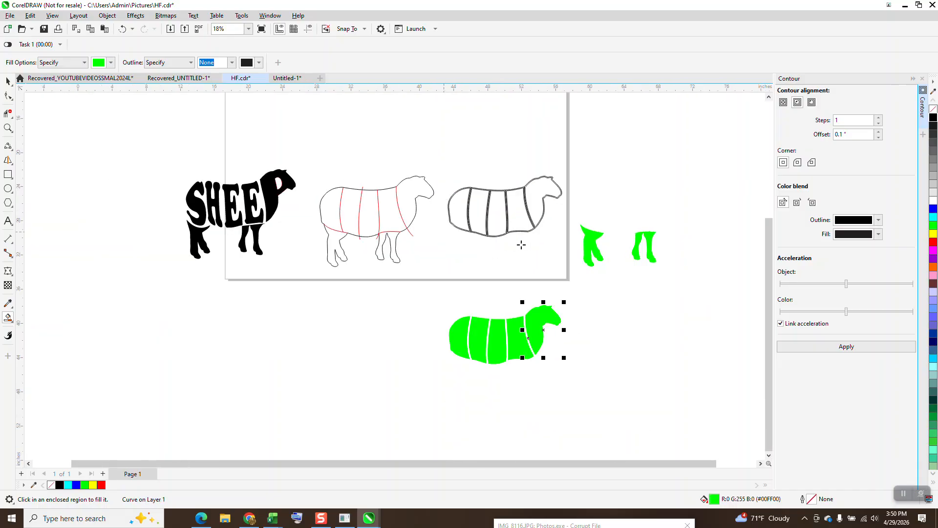
- Remove the fill from the five inset body pieces below the page and give them a black outline
{"action": "left_click", "coordinate": [6, 82]}
{"action": "left_click_drag", "start_coordinate": [423, 285], "coordinate": [581, 371]}
{"action": "left_click", "coordinate": [932, 109]}
{"action": "right_click", "coordinate": [933, 118]}
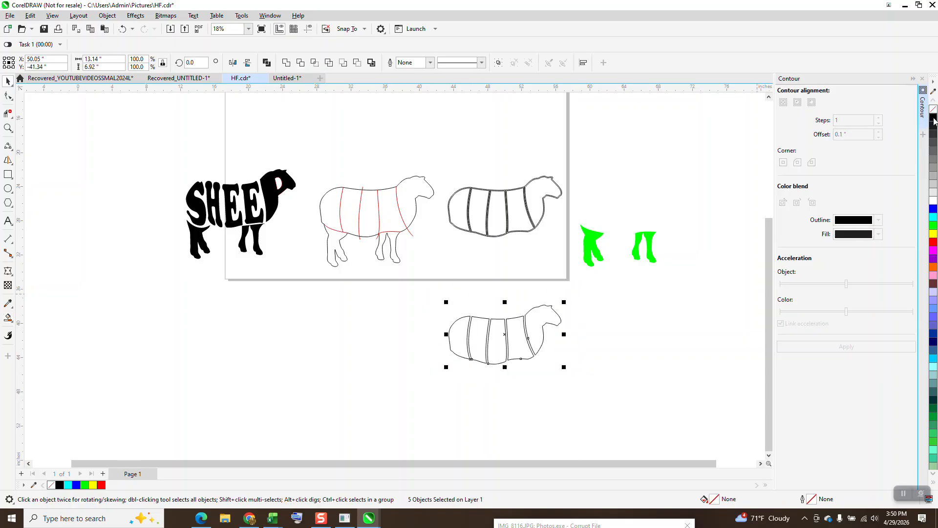
- Add the text SHEEP above the sheep outlines, enlarge it to about 373 pt and set its font to Cooper Black
{"action": "left_click", "coordinate": [8, 220]}
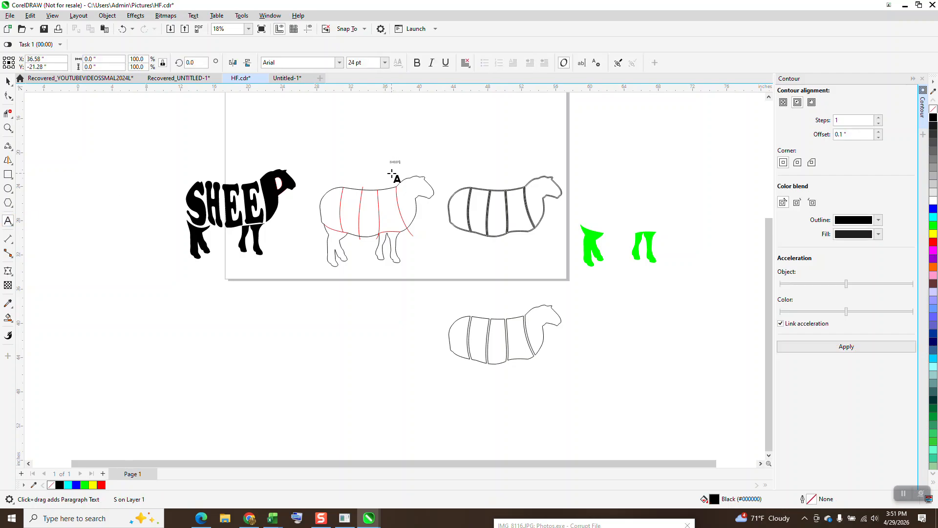
{"action": "left_click_drag", "start_coordinate": [400, 157], "coordinate": [539, 124]}
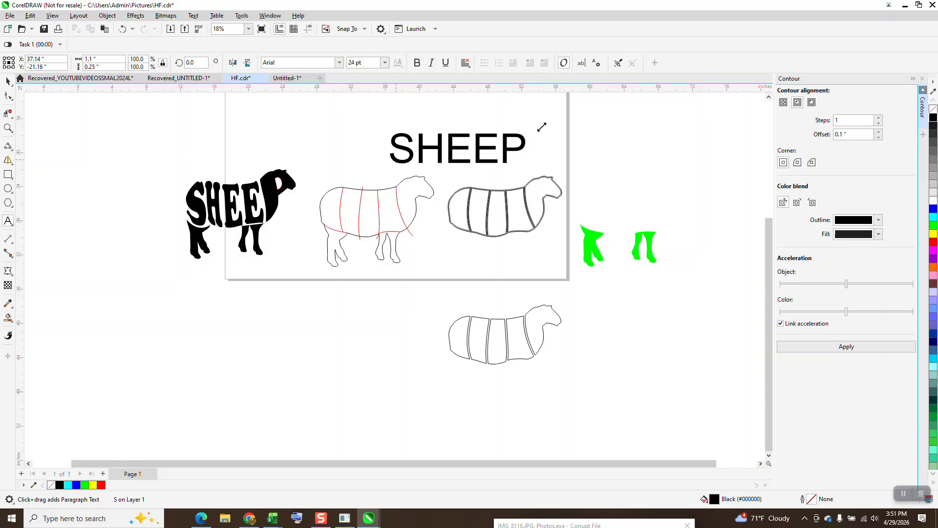
{"action": "left_click", "coordinate": [339, 62]}
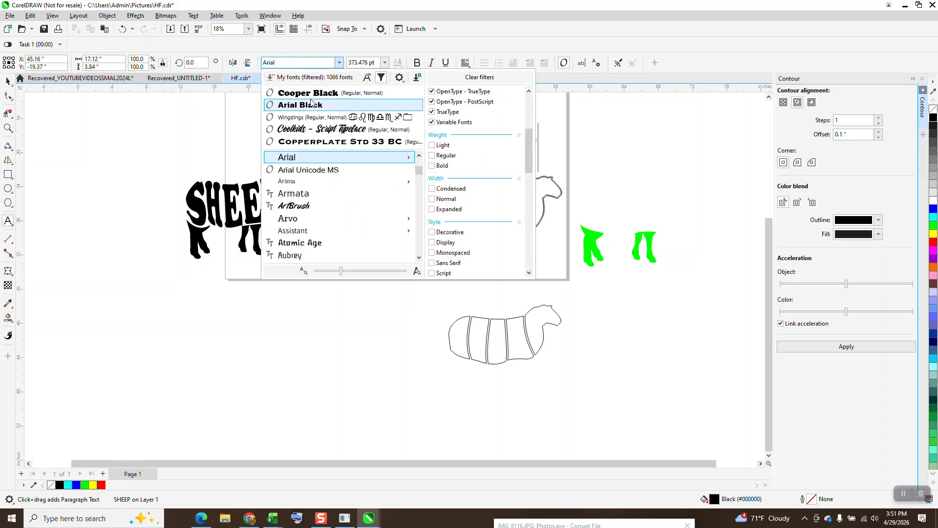
{"action": "left_click", "coordinate": [310, 93]}
{"action": "left_click", "coordinate": [8, 81]}
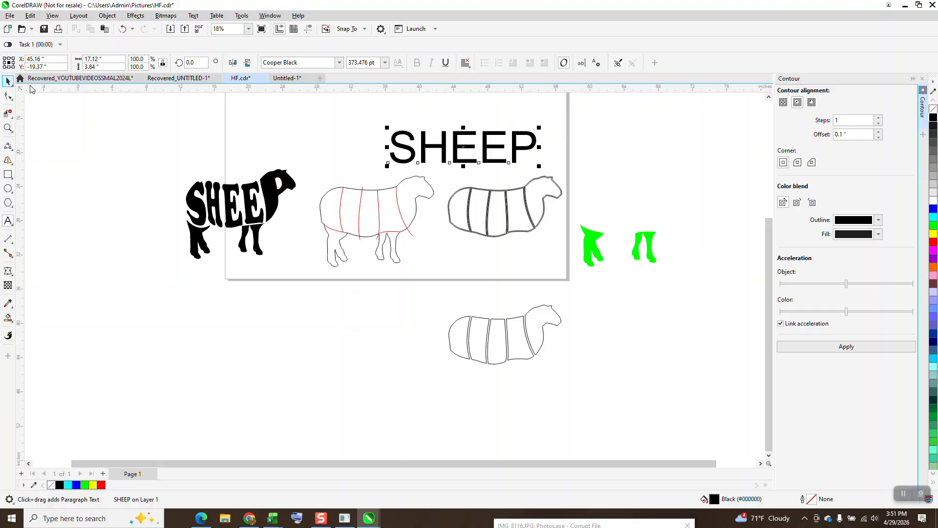
{"action": "left_click", "coordinate": [339, 63]}
{"action": "left_click", "coordinate": [303, 93]}
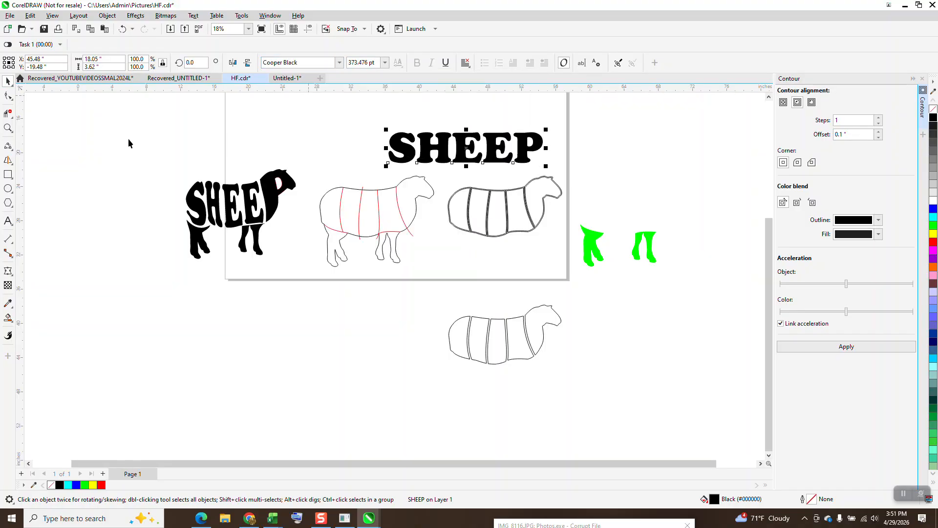
- Move the SHEEP text below the page and break it apart into separate letters converted to curves
{"action": "left_click_drag", "start_coordinate": [469, 156], "coordinate": [322, 331]}
{"action": "left_click", "coordinate": [107, 15]}
{"action": "left_click", "coordinate": [163, 258]}
{"action": "left_click_drag", "start_coordinate": [191, 275], "coordinate": [408, 374]}
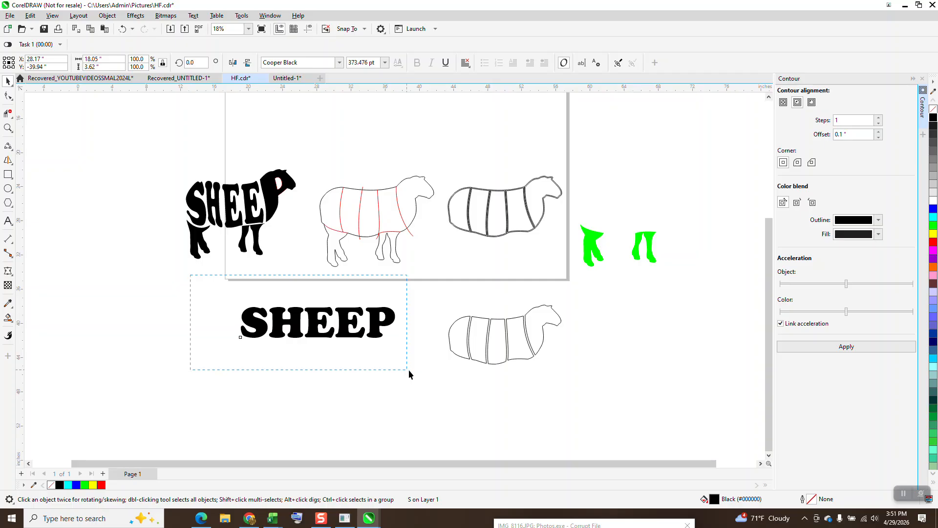
{"action": "left_click", "coordinate": [107, 15]}
{"action": "left_click", "coordinate": [146, 266]}
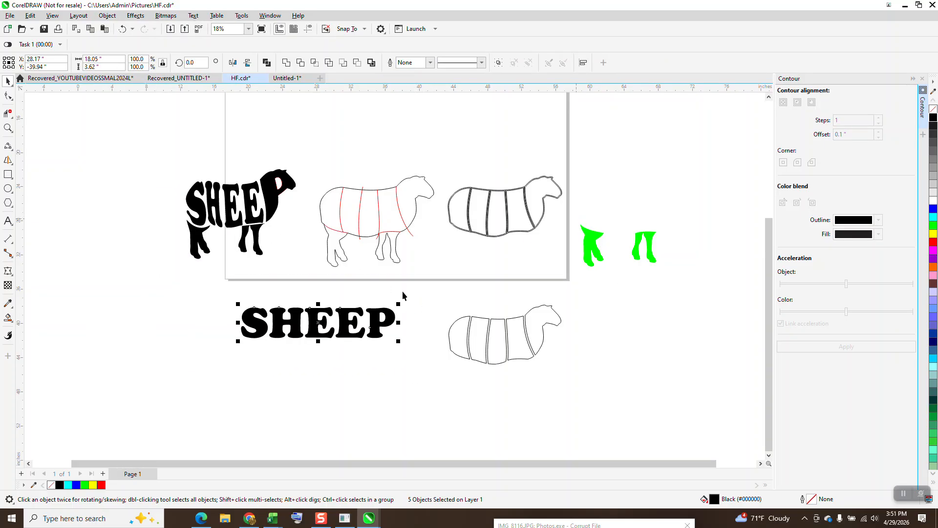
{"action": "left_click", "coordinate": [250, 262]}
- Shape the letter S with an envelope created from the sheep's rearmost inset section and center it on that section
{"action": "left_click", "coordinate": [262, 328]}
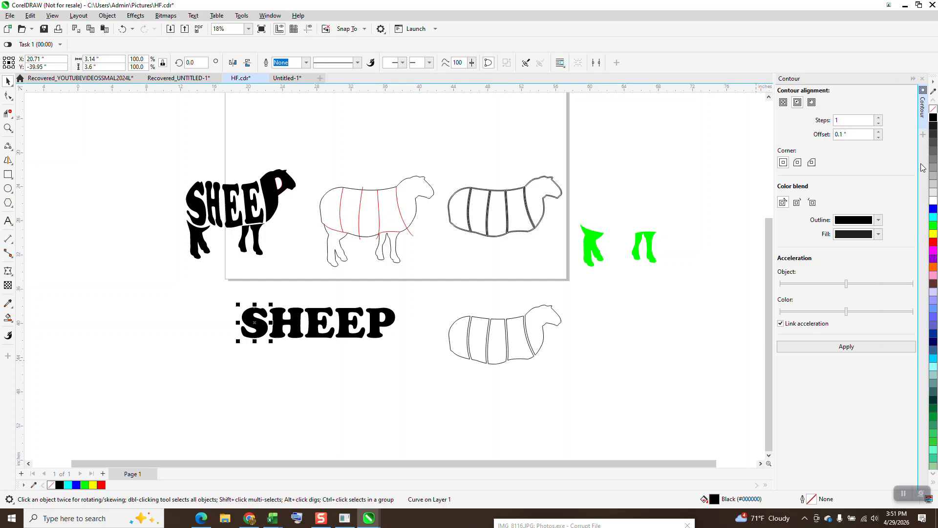
{"action": "left_click", "coordinate": [921, 79]}
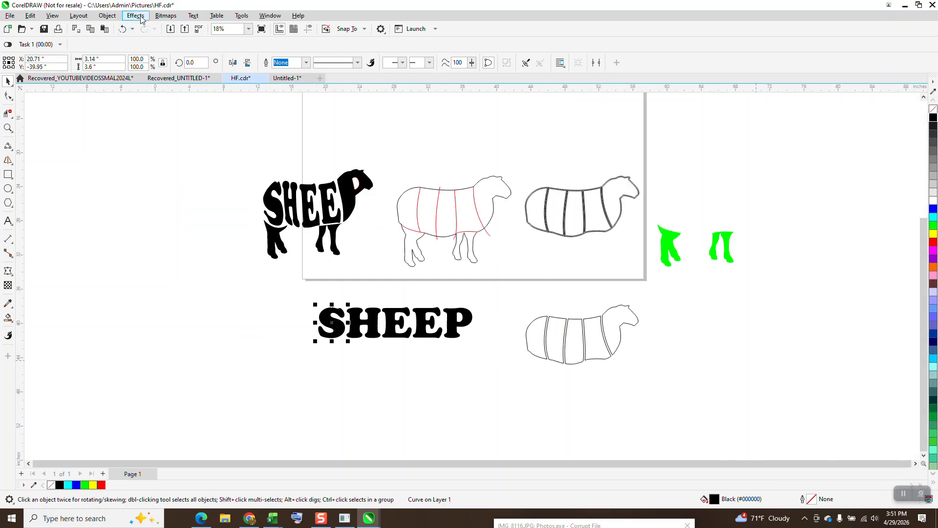
{"action": "left_click", "coordinate": [136, 15]}
{"action": "left_click", "coordinate": [158, 250]}
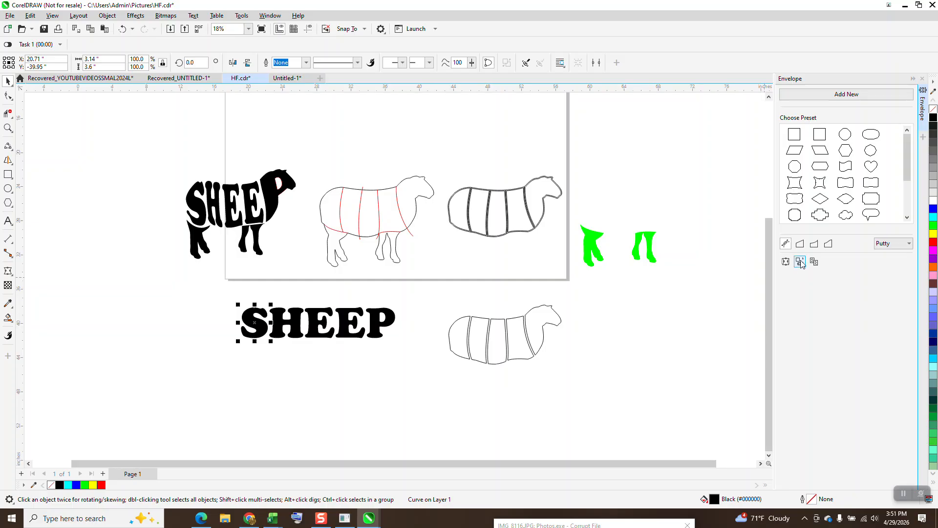
{"action": "left_click", "coordinate": [452, 339]}
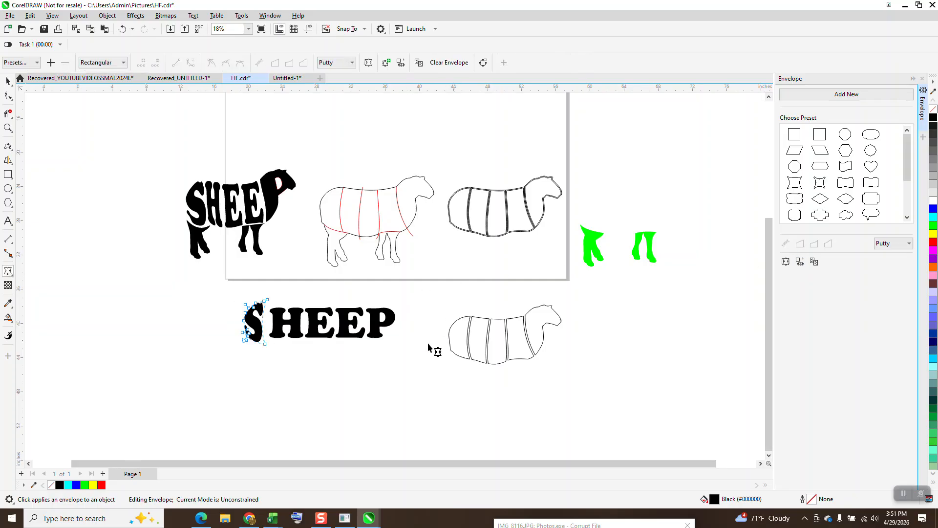
{"action": "left_click", "coordinate": [7, 82]}
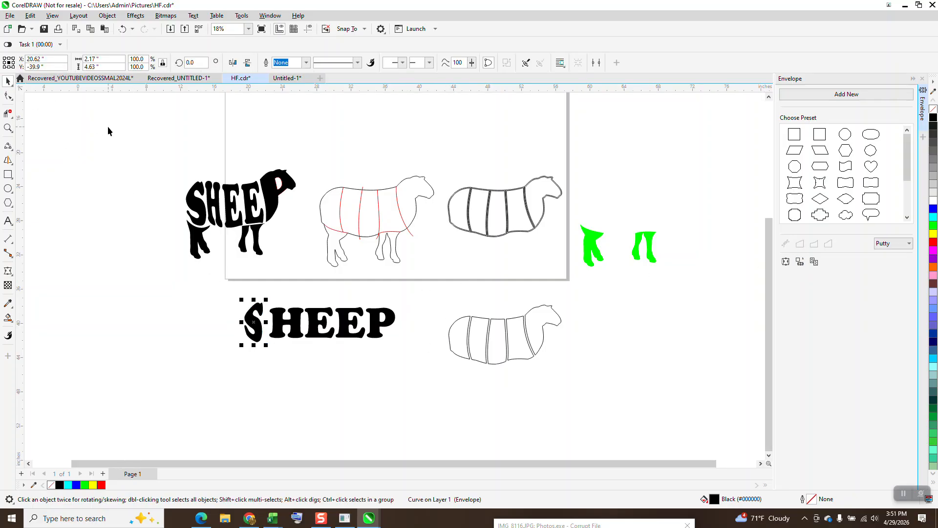
{"action": "left_click", "coordinate": [454, 342], "text": "shift"}
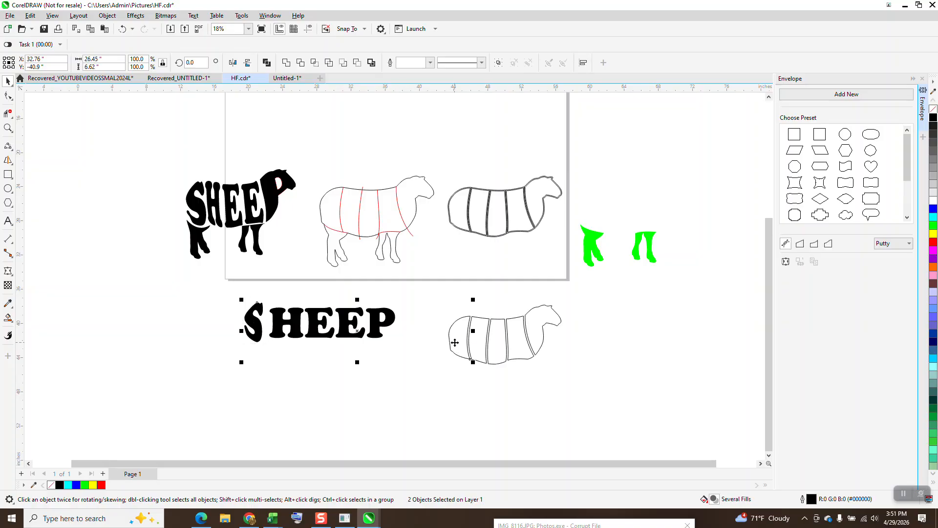
{"action": "key", "text": "e"}
{"action": "key", "text": "c"}
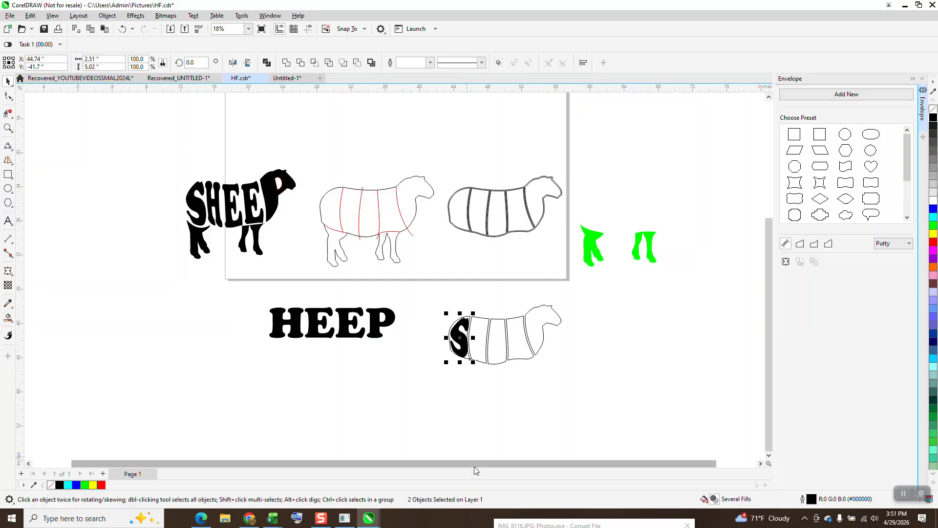
- Shape the letter H with an envelope created from the second inset body section and center it on that section
{"action": "left_click", "coordinate": [301, 351]}
{"action": "left_click", "coordinate": [296, 327]}
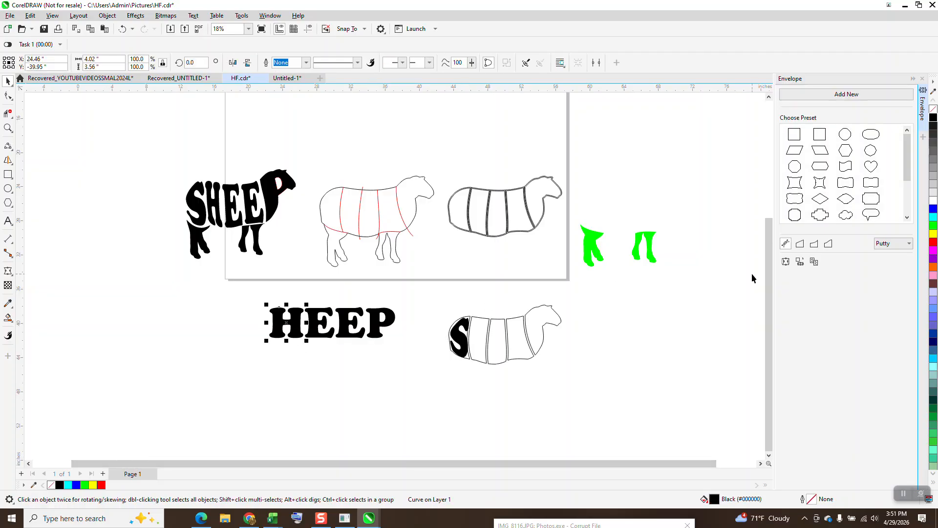
{"action": "left_click", "coordinate": [480, 331]}
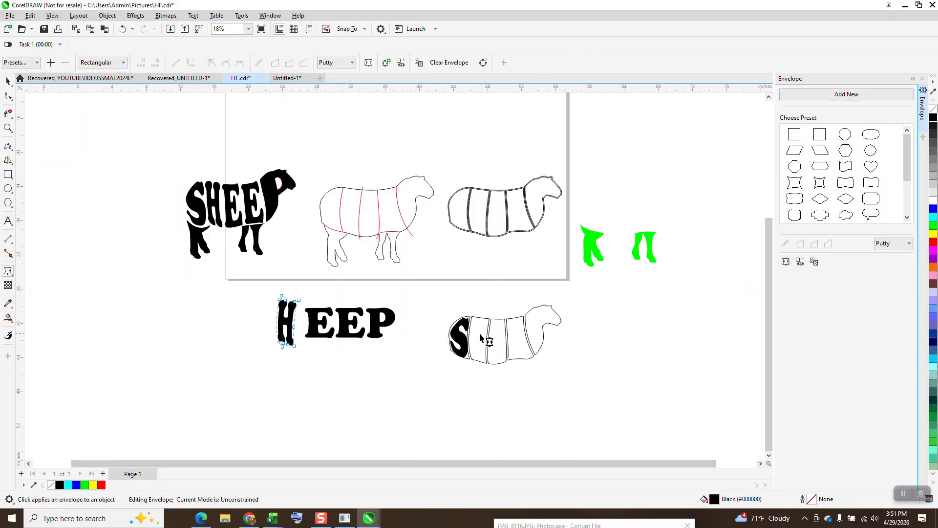
{"action": "left_click", "coordinate": [8, 81]}
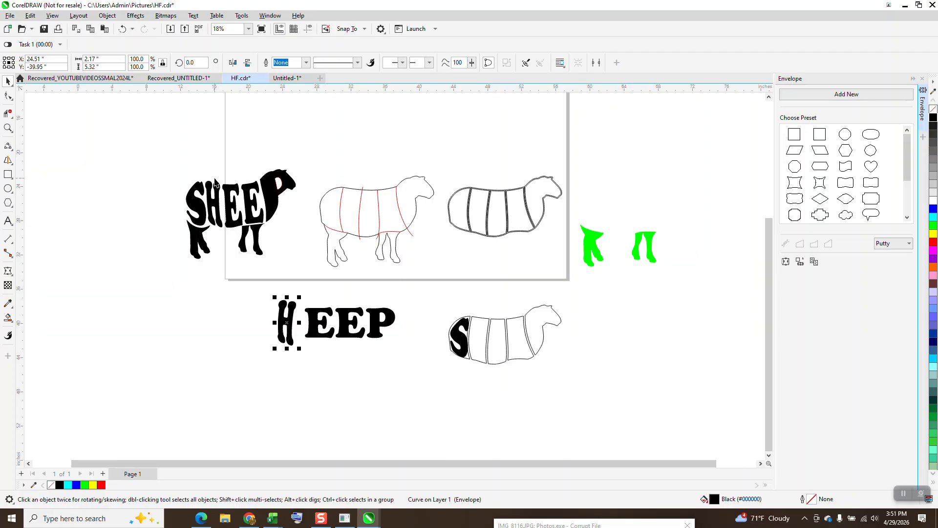
{"action": "left_click", "coordinate": [479, 329], "text": "shift"}
{"action": "key", "text": "e"}
{"action": "key", "text": "c"}
- Shape the first letter E with an envelope created from the third inset body section and center it there
{"action": "left_click", "coordinate": [321, 320]}
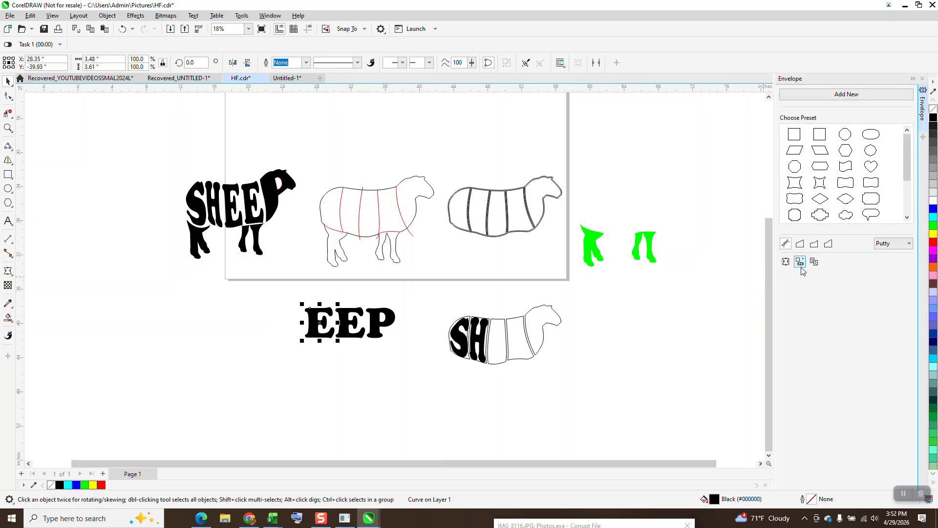
{"action": "left_click", "coordinate": [497, 348]}
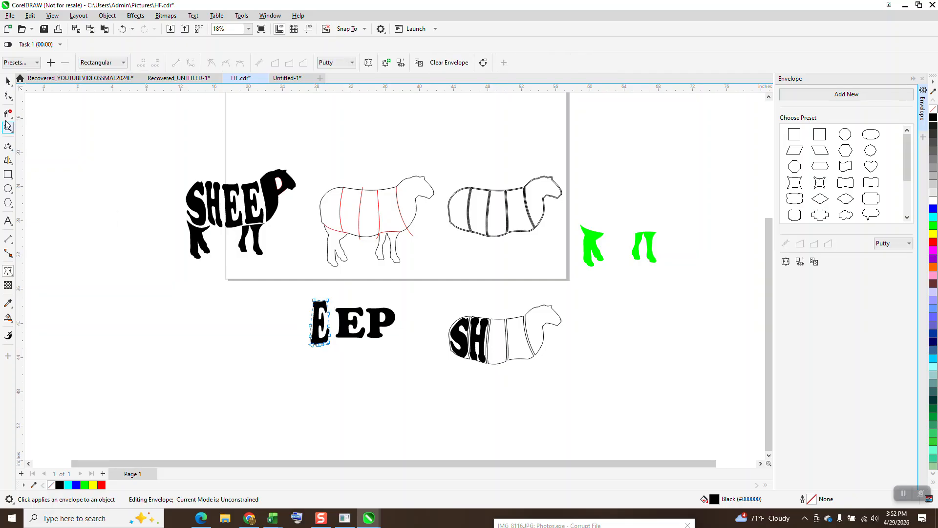
{"action": "left_click", "coordinate": [8, 81]}
{"action": "key", "text": "space"}
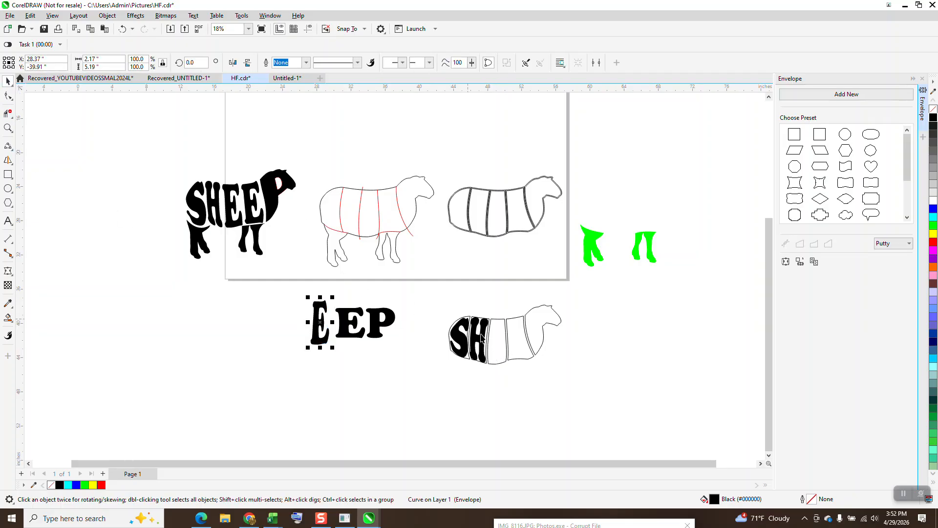
{"action": "left_click", "coordinate": [507, 355], "text": "shift"}
{"action": "key", "text": "e"}
{"action": "key", "text": "c"}
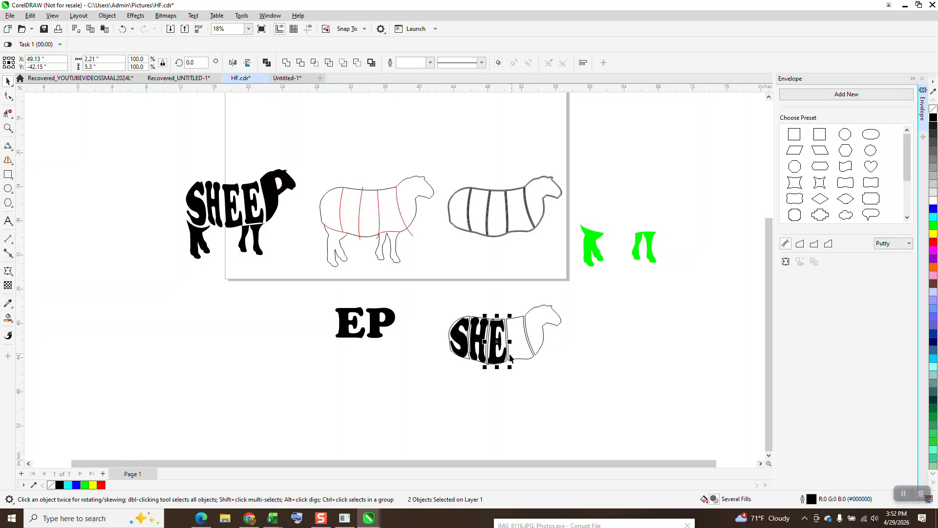
- Shape the second letter E with an envelope created from the fourth inset section and align it to that section's bottom and right edges
{"action": "left_click", "coordinate": [355, 330]}
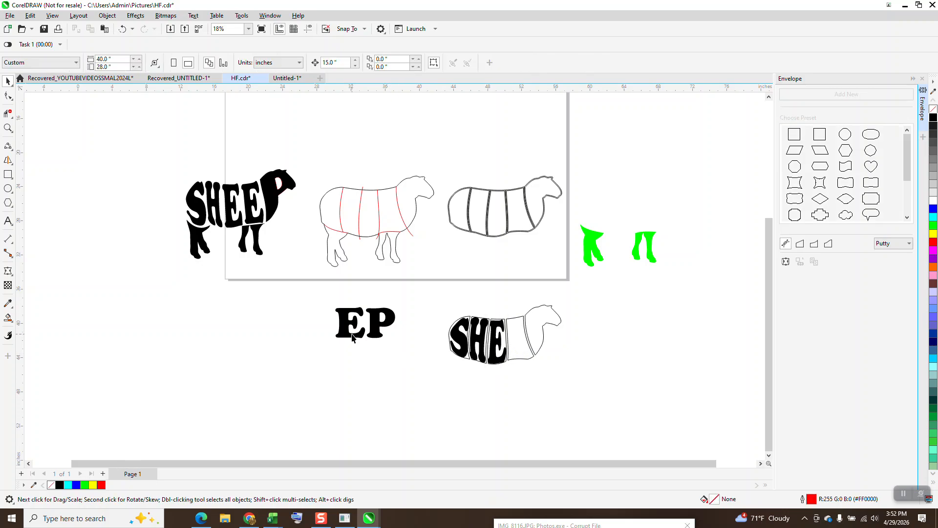
{"action": "left_click", "coordinate": [350, 334]}
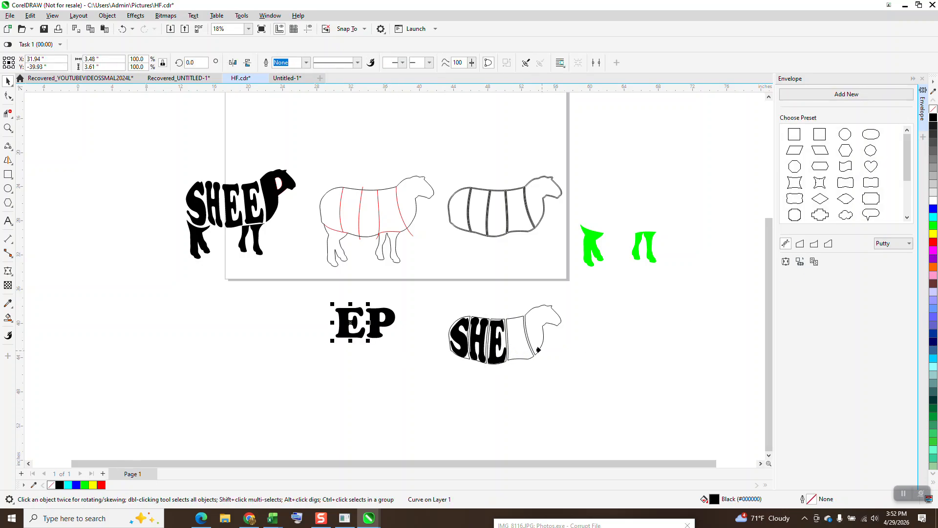
{"action": "key", "text": "space"}
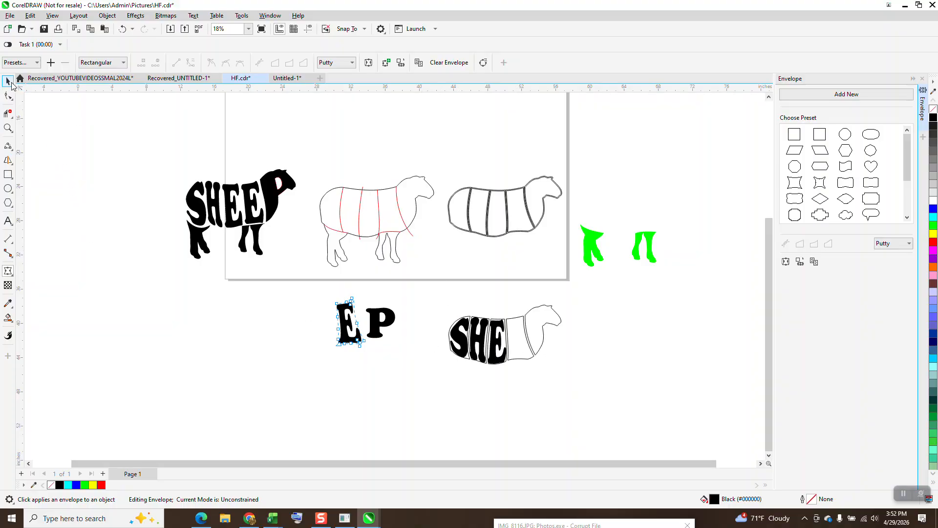
{"action": "key", "text": "space"}
{"action": "left_click", "coordinate": [520, 350], "text": "shift"}
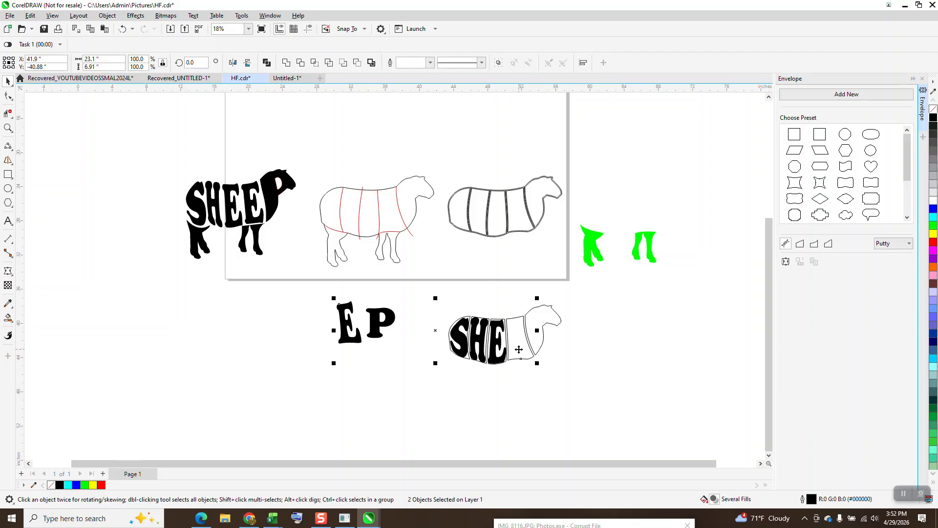
{"action": "key", "text": "b"}
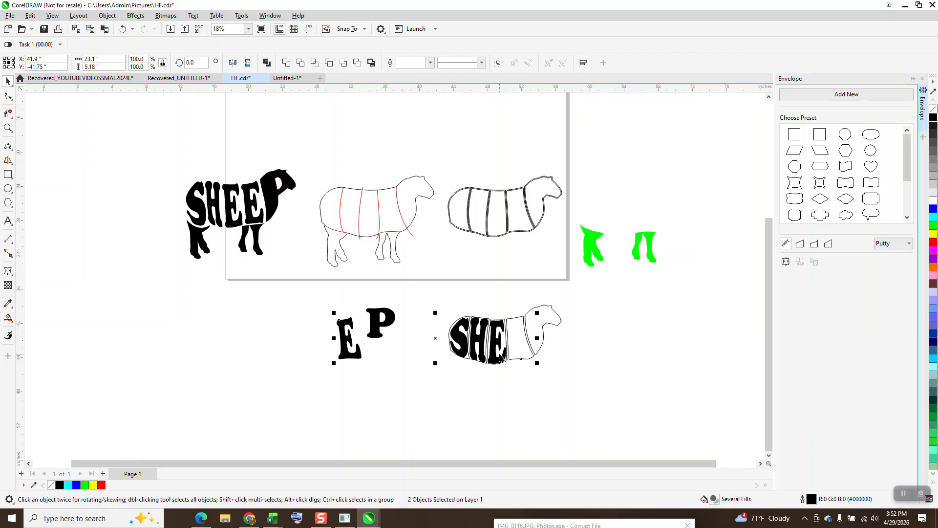
{"action": "key", "text": "r"}
{"action": "left_click", "coordinate": [469, 400]}
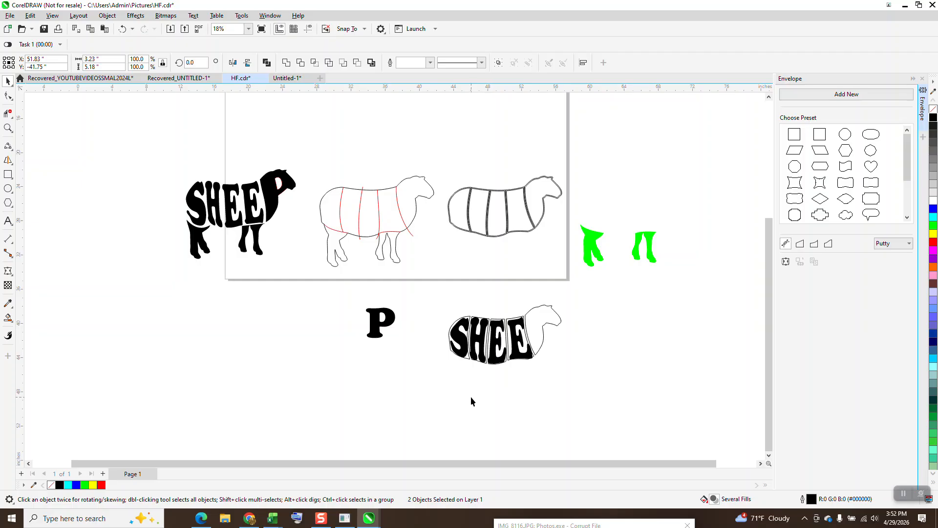
- Move the letter P to the empty area beyond the sheep's head and try enveloping it with the whole neck-and-head section
{"action": "left_click_drag", "start_coordinate": [391, 325], "coordinate": [620, 334]}
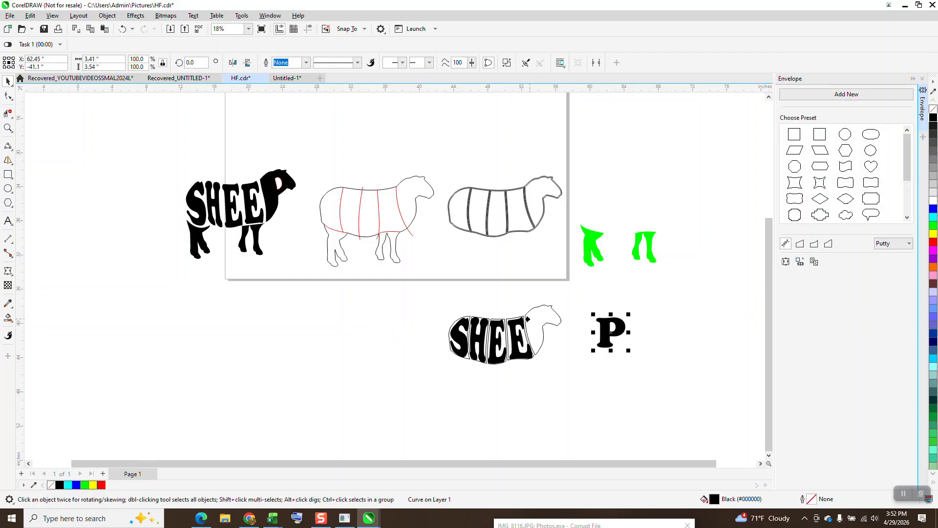
{"action": "left_click", "coordinate": [527, 318]}
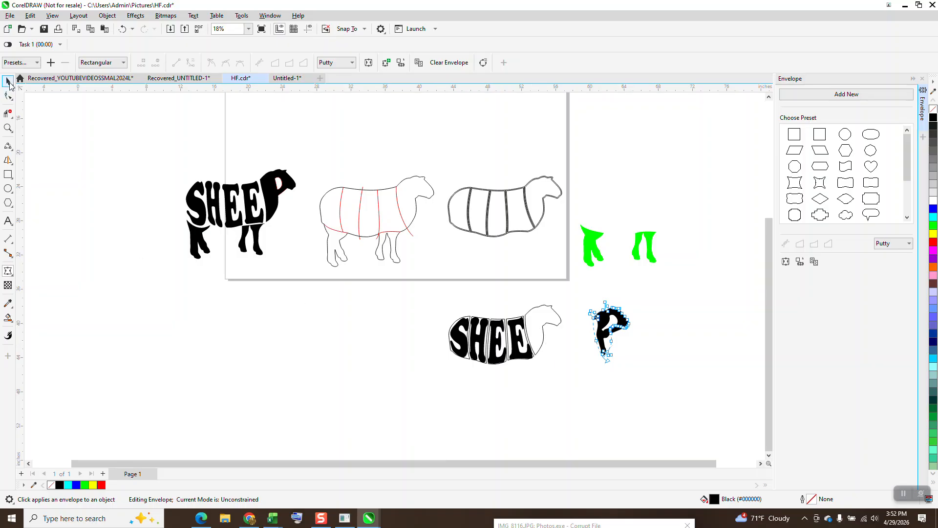
{"action": "left_click", "coordinate": [8, 81]}
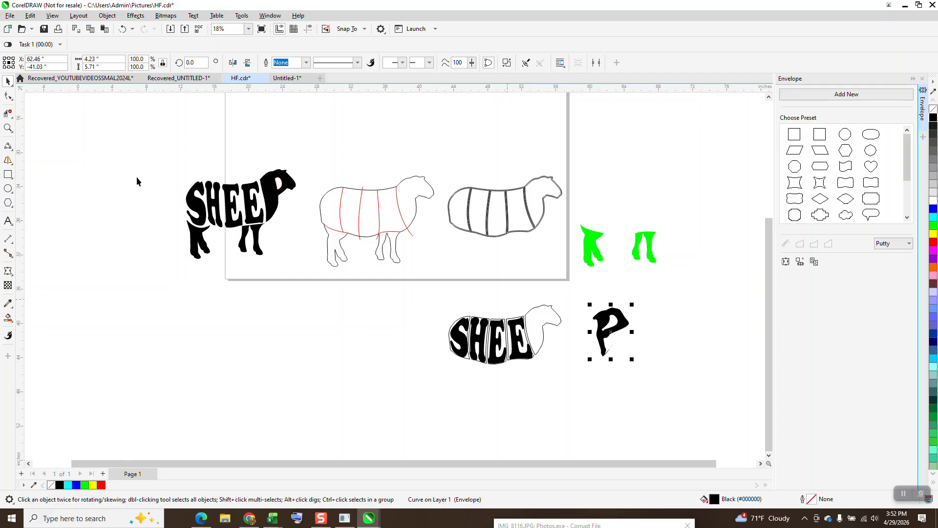
{"action": "left_click", "coordinate": [122, 29]}
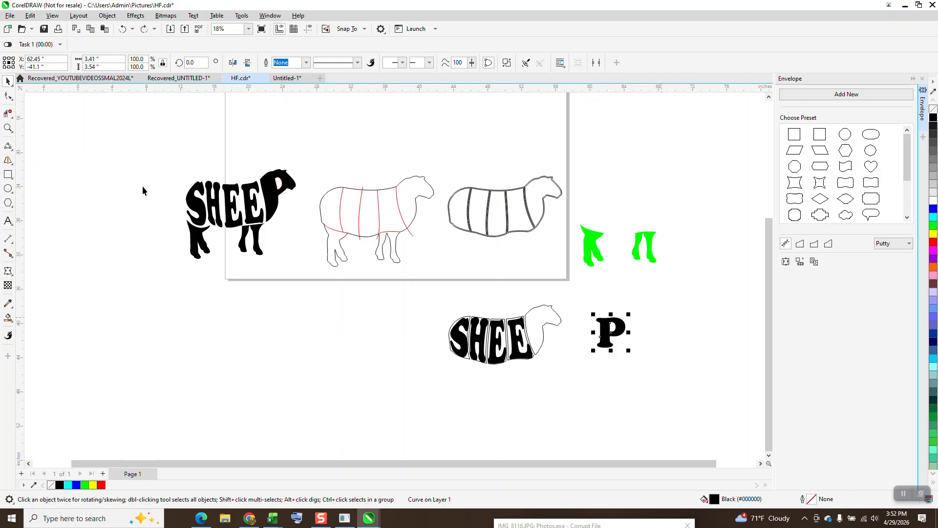
- Draw a three-point curve about 2.1" long across the inset sheep's head to separate it from the neck, outlined in red
{"action": "left_click", "coordinate": [8, 128]}
{"action": "left_click_drag", "start_coordinate": [530, 298], "coordinate": [746, 443]}
{"action": "scroll", "coordinate": [374, 324], "scroll_direction": "down", "scroll_amount": 2}
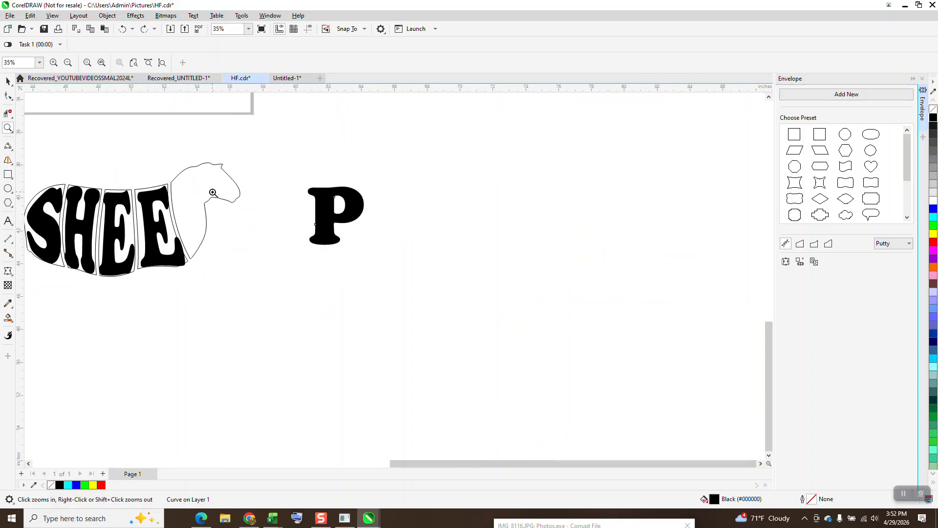
{"action": "left_click", "coordinate": [8, 145]}
{"action": "left_click", "coordinate": [41, 200]}
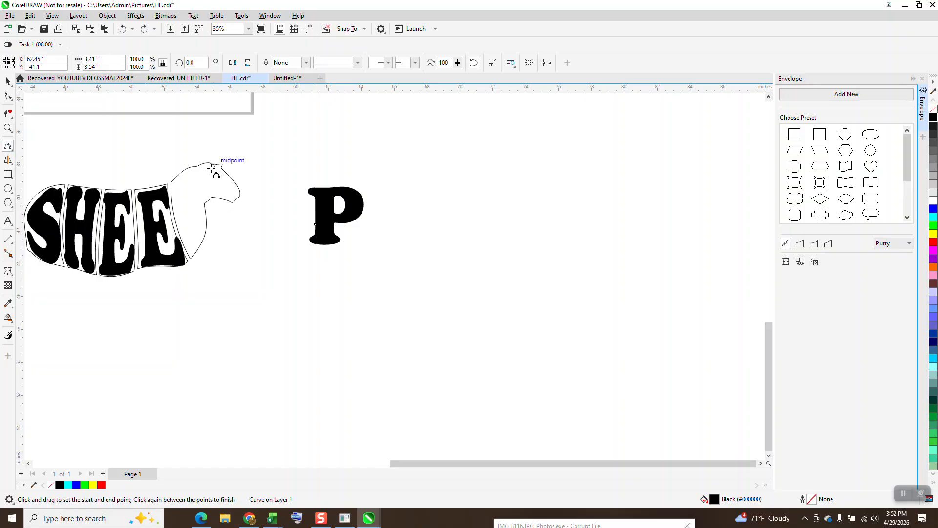
{"action": "left_click_drag", "start_coordinate": [217, 175], "coordinate": [210, 197]}
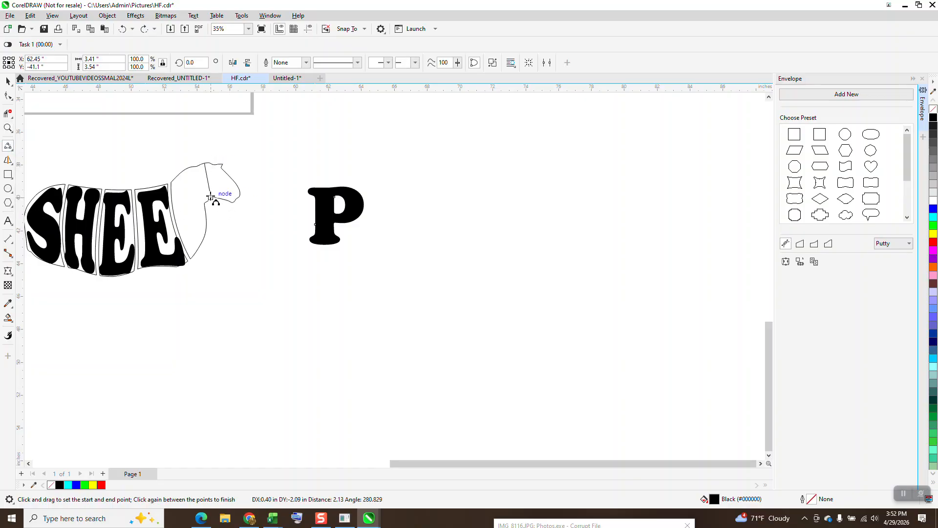
{"action": "left_click", "coordinate": [8, 81]}
- Smart-fill the neck section below the red curve, move that piece beyond the letter P, and give it no fill with a hairline outline
{"action": "left_click", "coordinate": [8, 317]}
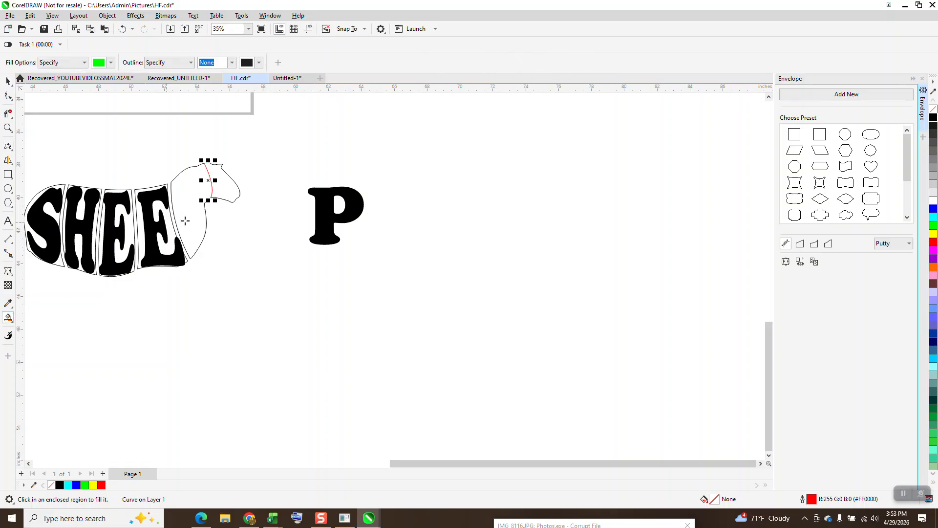
{"action": "left_click", "coordinate": [197, 217]}
{"action": "left_click_drag", "start_coordinate": [205, 217], "coordinate": [452, 216]}
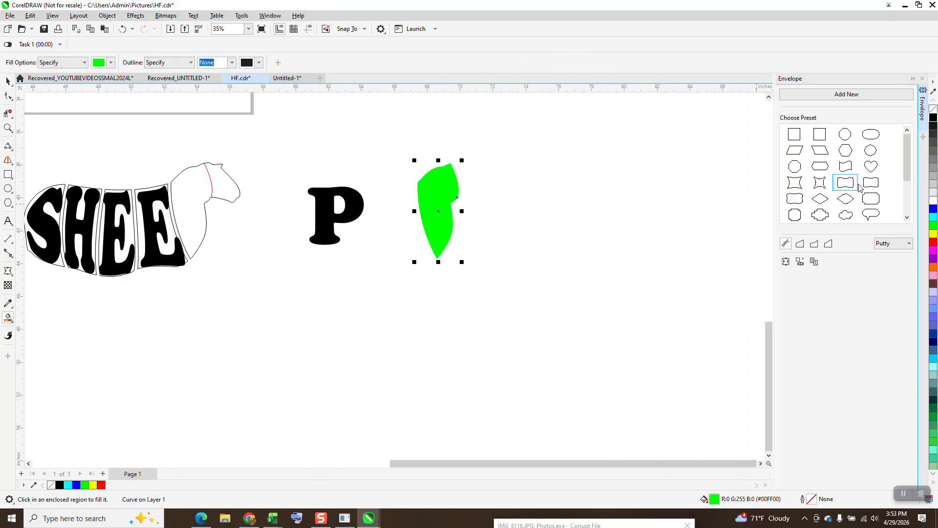
{"action": "left_click", "coordinate": [934, 111]}
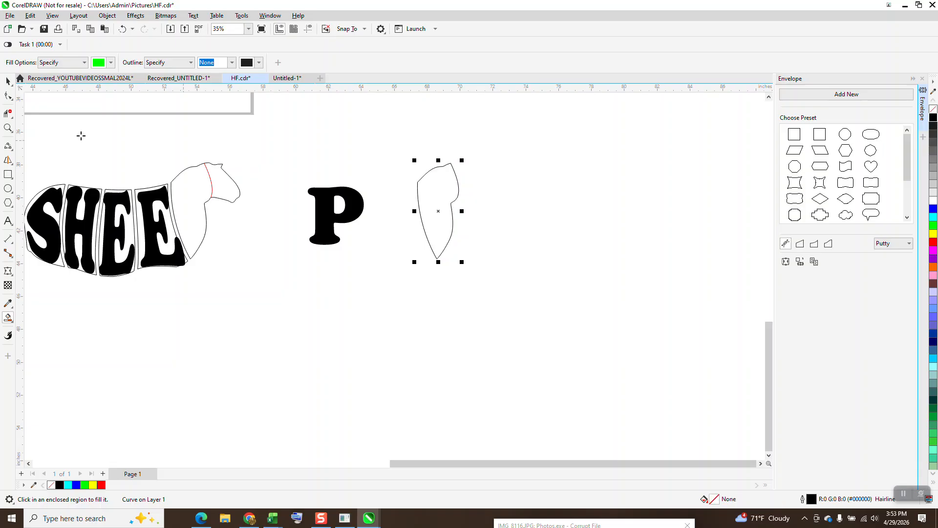
{"action": "key", "text": "space"}
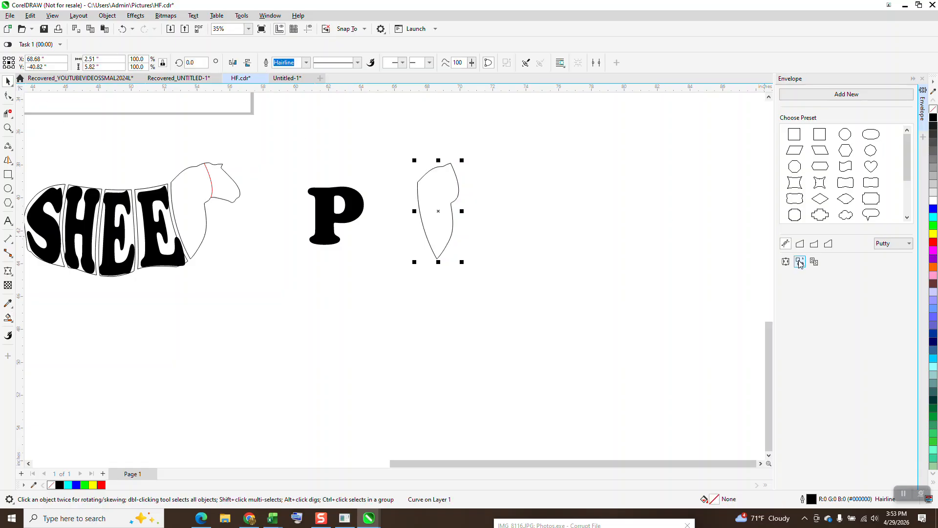
- Shape the letter P with an envelope created from the separated neck piece
{"action": "left_click", "coordinate": [349, 216]}
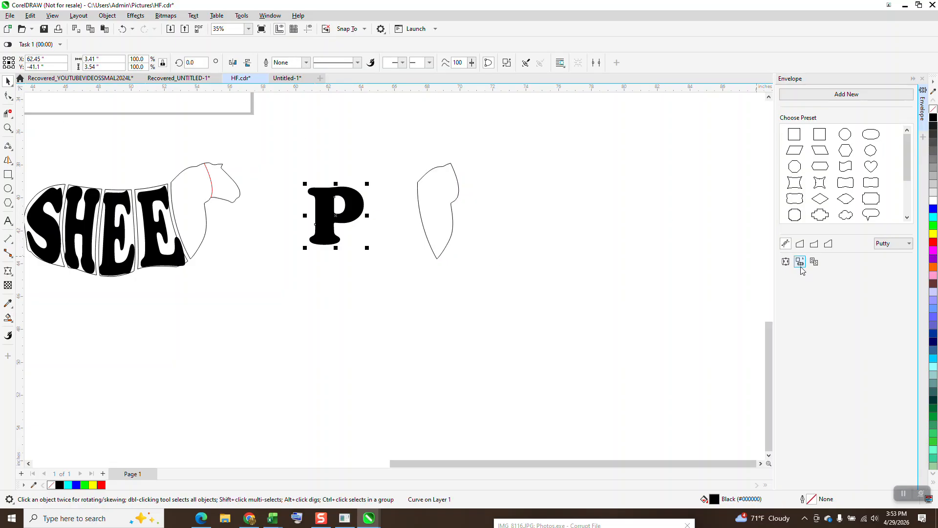
{"action": "left_click", "coordinate": [428, 207]}
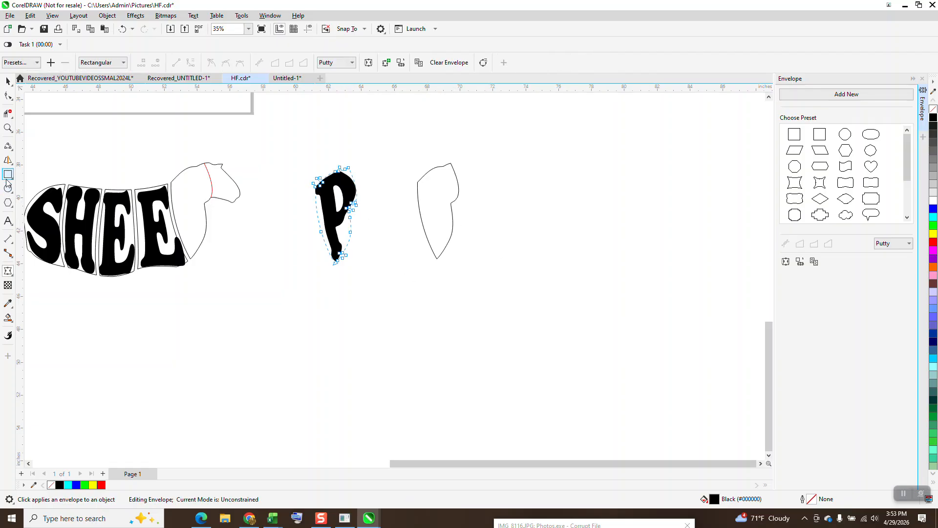
{"action": "left_click", "coordinate": [10, 83]}
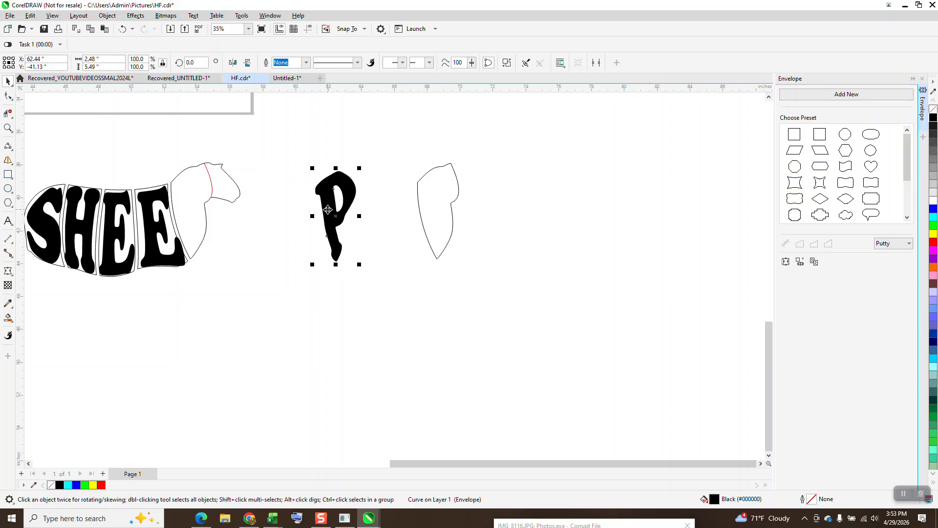
- Center the enveloped P on the neck piece both ways, and move it 15" left onto the sheep's neck
{"action": "left_click", "coordinate": [439, 239], "text": "shift"}
{"action": "key", "text": "e"}
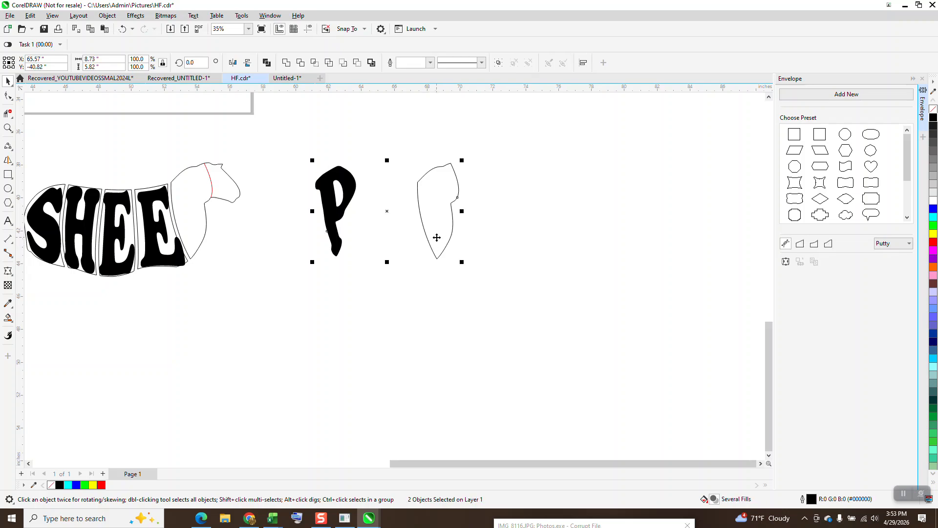
{"action": "key", "text": "c"}
{"action": "left_click", "coordinate": [440, 235]}
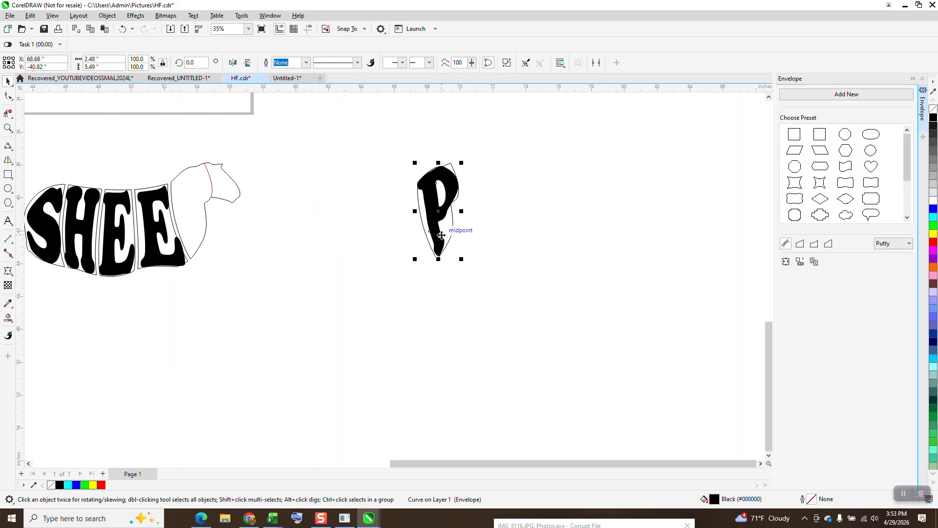
{"action": "key", "text": "ctrl+z"}
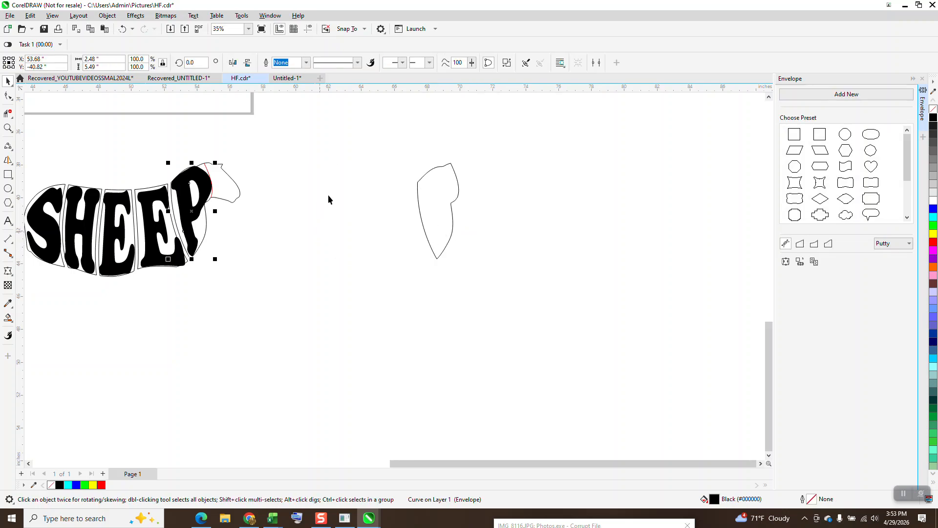
{"action": "left_click", "coordinate": [308, 192]}
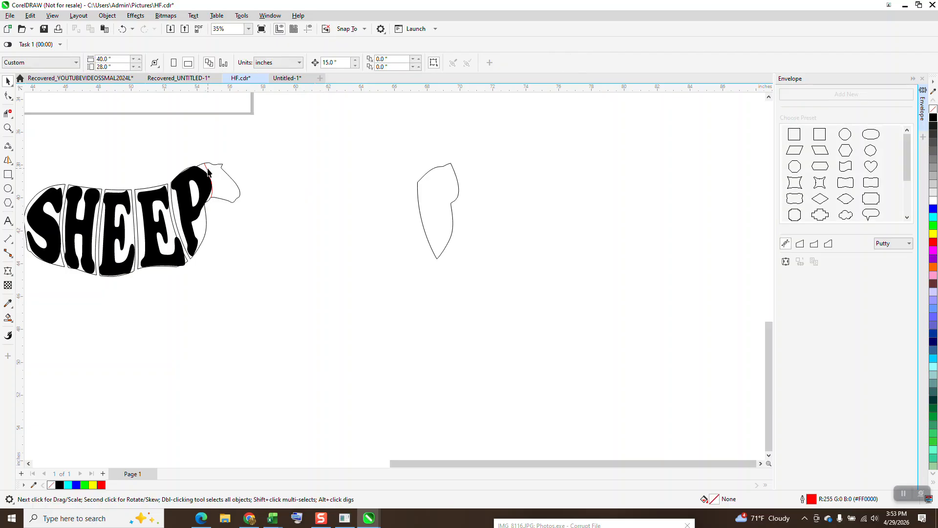
- Delete the red dividing curve on the neck, and give the letter P no fill with a red outline
{"action": "left_click", "coordinate": [208, 170]}
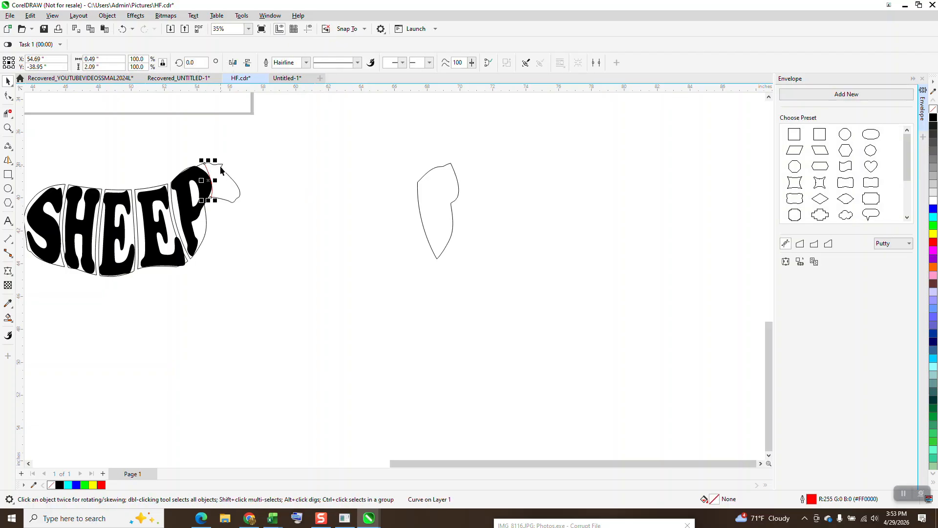
{"action": "key", "text": "Delete"}
{"action": "left_click", "coordinate": [210, 185]}
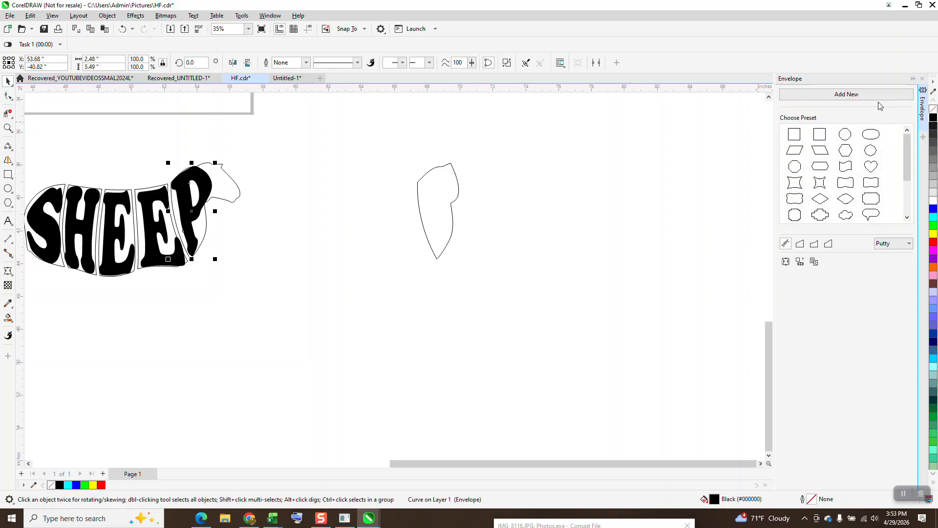
{"action": "left_click", "coordinate": [933, 109]}
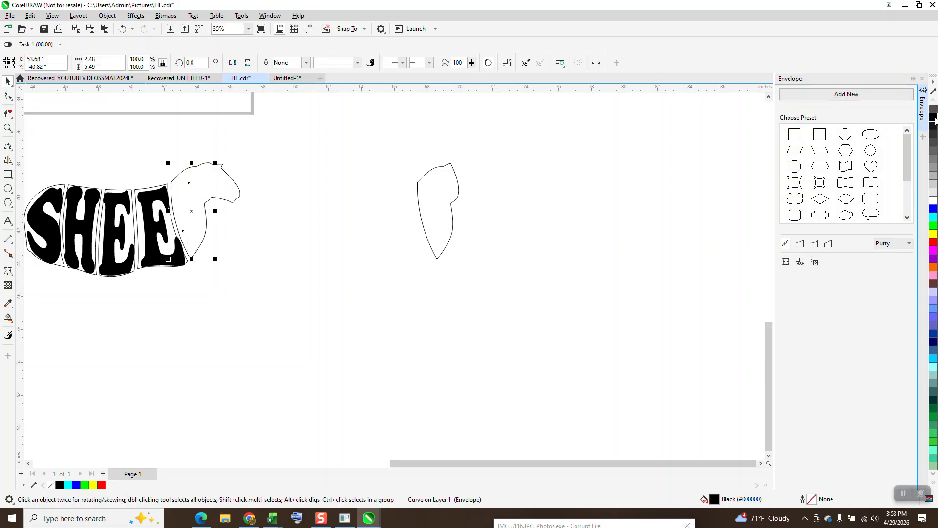
{"action": "right_click", "coordinate": [934, 243]}
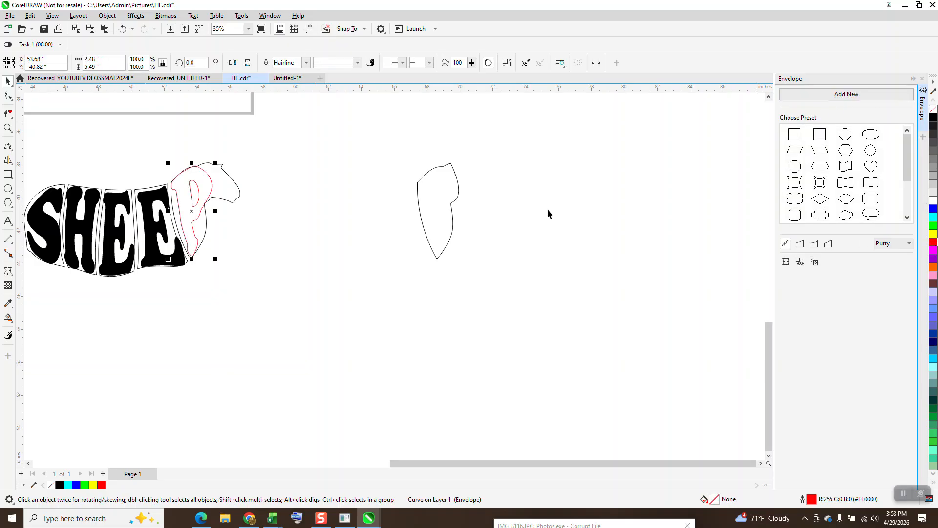
{"action": "left_click", "coordinate": [8, 128]}
{"action": "left_click_drag", "start_coordinate": [177, 156], "coordinate": [390, 274]}
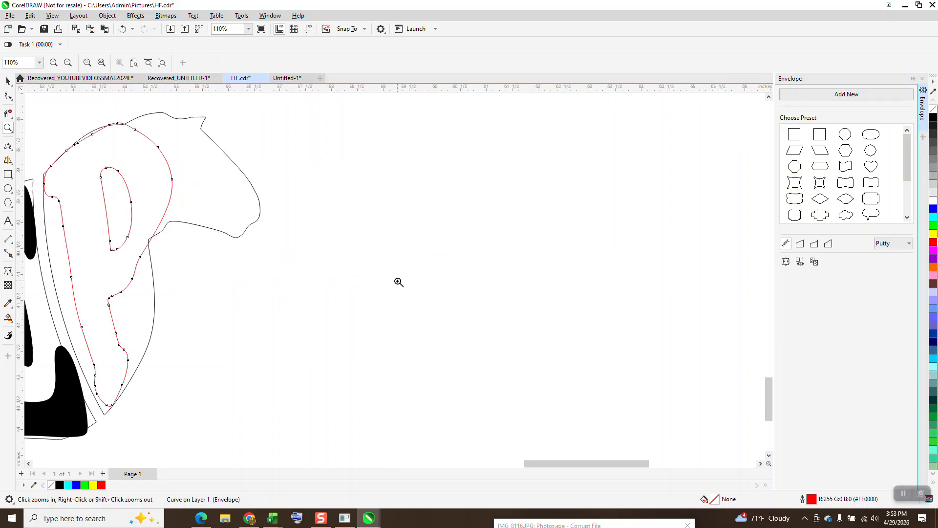
{"action": "left_click", "coordinate": [8, 95]}
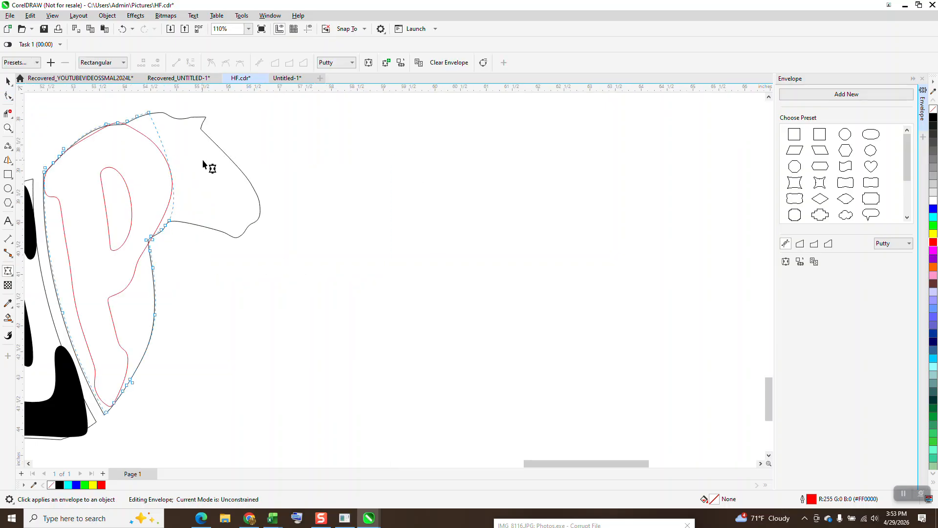
{"action": "left_click", "coordinate": [8, 81]}
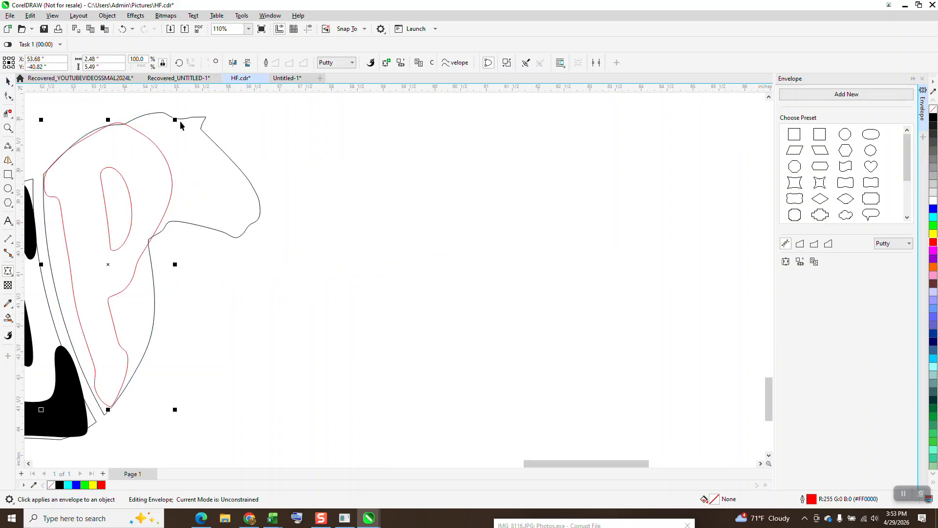
- Move the red-outlined P 15" right and 15" down, clear of the sheep and the spare neck piece
{"action": "scroll", "coordinate": [187, 144], "scroll_direction": "down", "scroll_amount": 1}
{"action": "key", "text": "Right"}
{"action": "scroll", "coordinate": [295, 175], "scroll_direction": "down", "scroll_amount": 1}
{"action": "scroll", "coordinate": [295, 174], "scroll_direction": "down", "scroll_amount": 1}
{"action": "scroll", "coordinate": [434, 186], "scroll_direction": "down", "scroll_amount": 1}
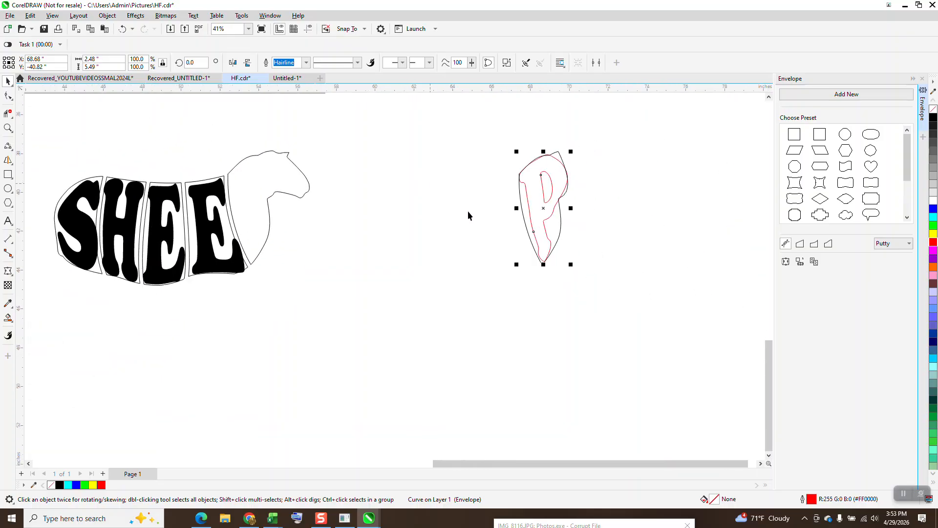
{"action": "key", "text": "Down"}
{"action": "scroll", "coordinate": [511, 241], "scroll_direction": "down", "scroll_amount": 1}
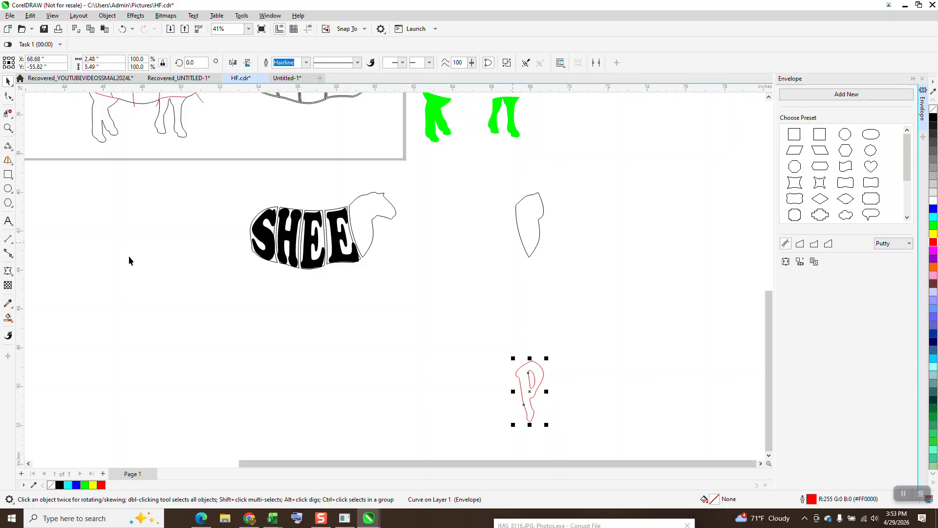
- Smart-fill the red P to make a plain curve copy, move it back onto the neck, and give it a black hairline outline without fill
{"action": "left_click", "coordinate": [7, 318]}
{"action": "left_click", "coordinate": [541, 372]}
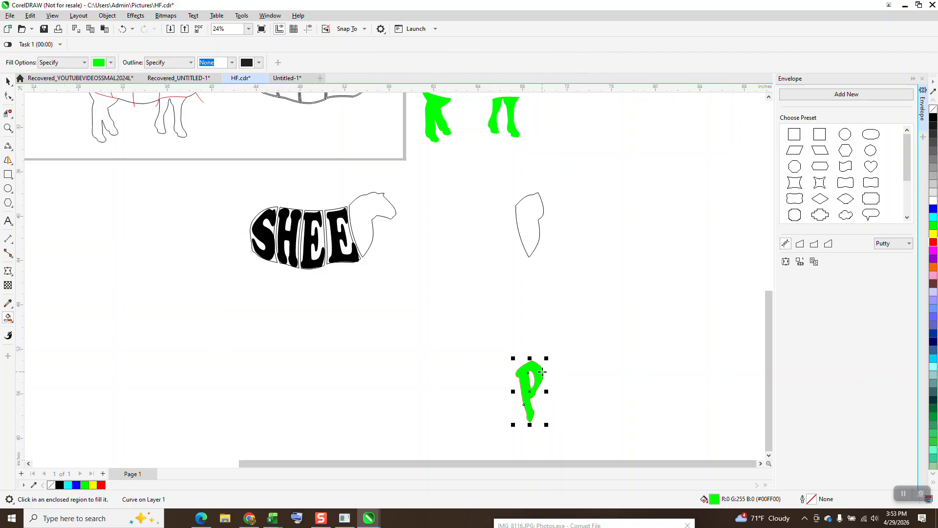
{"action": "key", "text": "Up"}
{"action": "key", "text": "Left"}
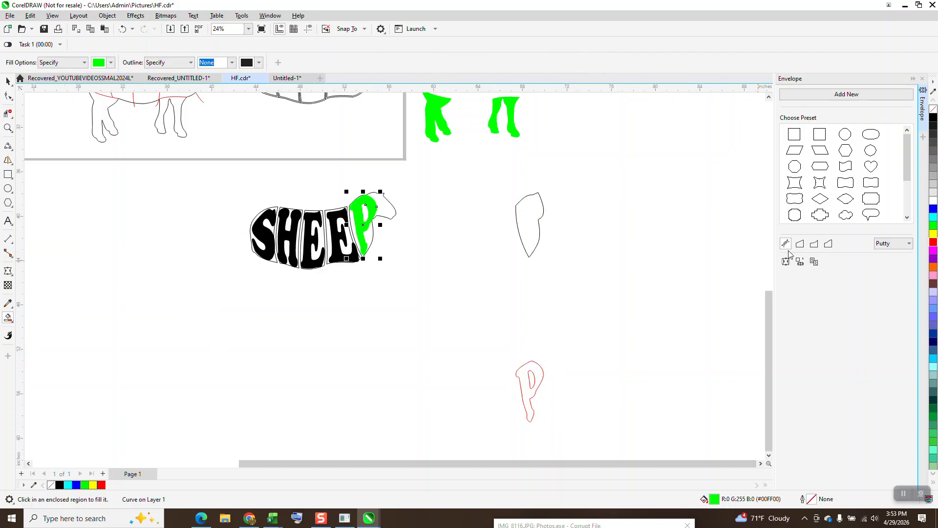
{"action": "left_click", "coordinate": [934, 109]}
{"action": "right_click", "coordinate": [933, 117]}
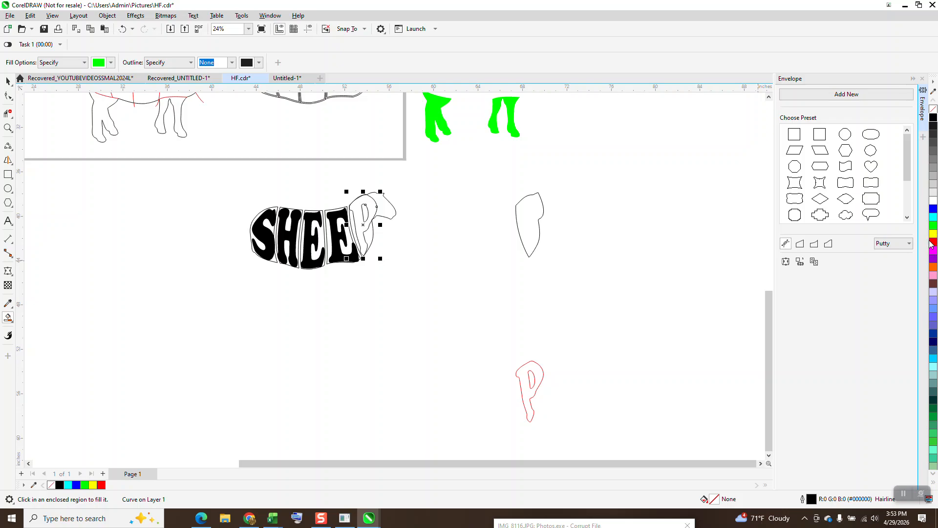
- Reshape the P's nodes to extend its bowl into the sheep's head and shift its inner hole toward the head
{"action": "left_click", "coordinate": [8, 128]}
{"action": "left_click_drag", "start_coordinate": [359, 189], "coordinate": [476, 274]}
{"action": "key", "text": "space"}
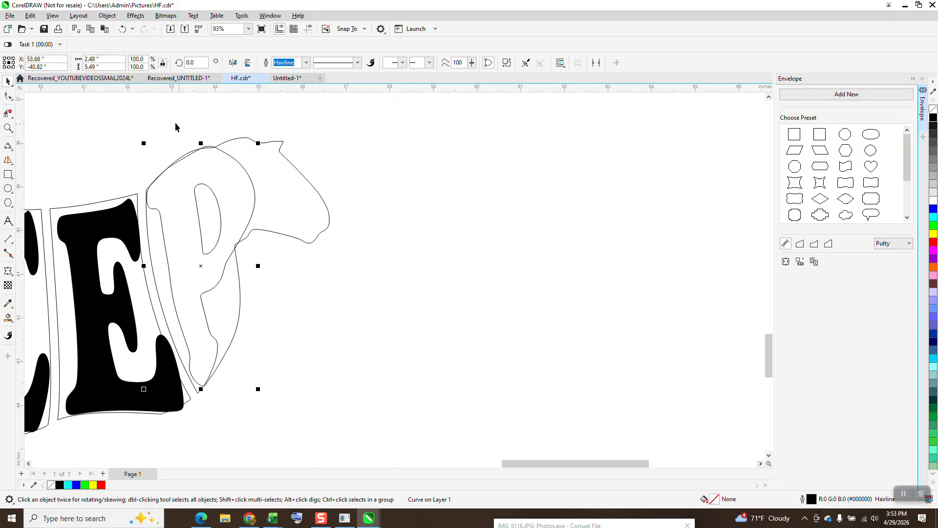
{"action": "left_click", "coordinate": [8, 95]}
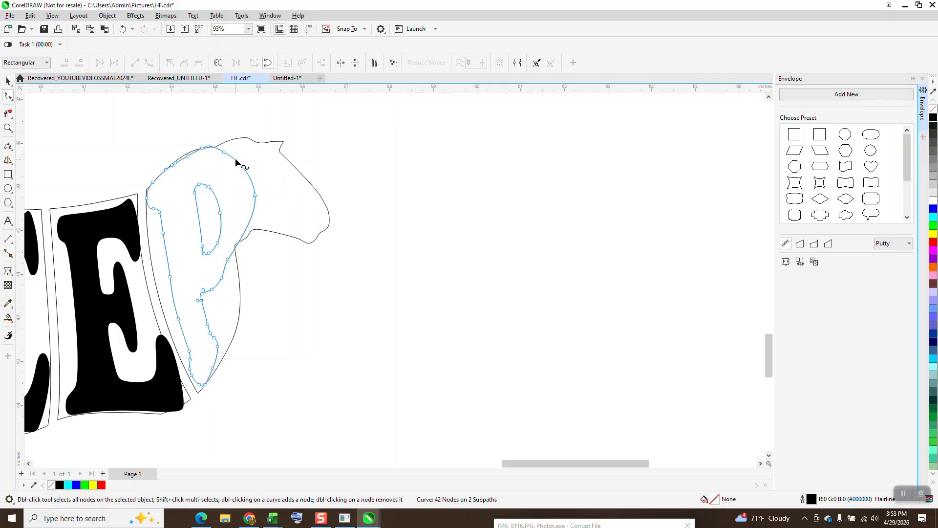
{"action": "left_click_drag", "start_coordinate": [214, 138], "coordinate": [233, 182]}
{"action": "left_click_drag", "start_coordinate": [264, 227], "coordinate": [246, 244]}
{"action": "left_click_drag", "start_coordinate": [178, 177], "coordinate": [218, 251]}
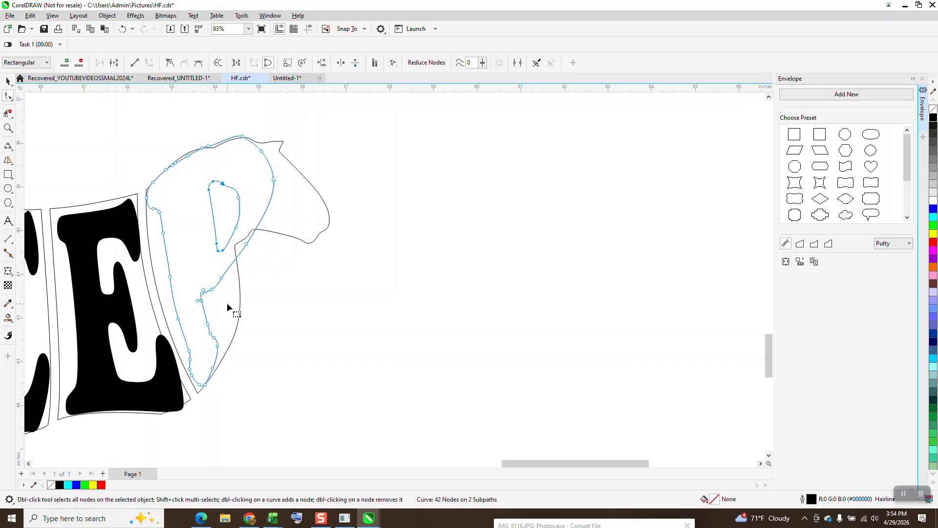
{"action": "left_click", "coordinate": [8, 113]}
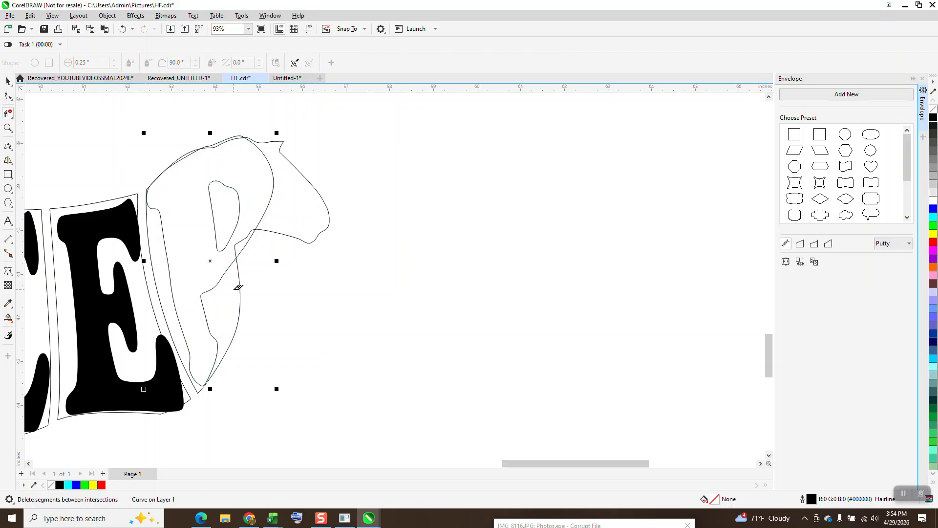
{"action": "left_click", "coordinate": [239, 303]}
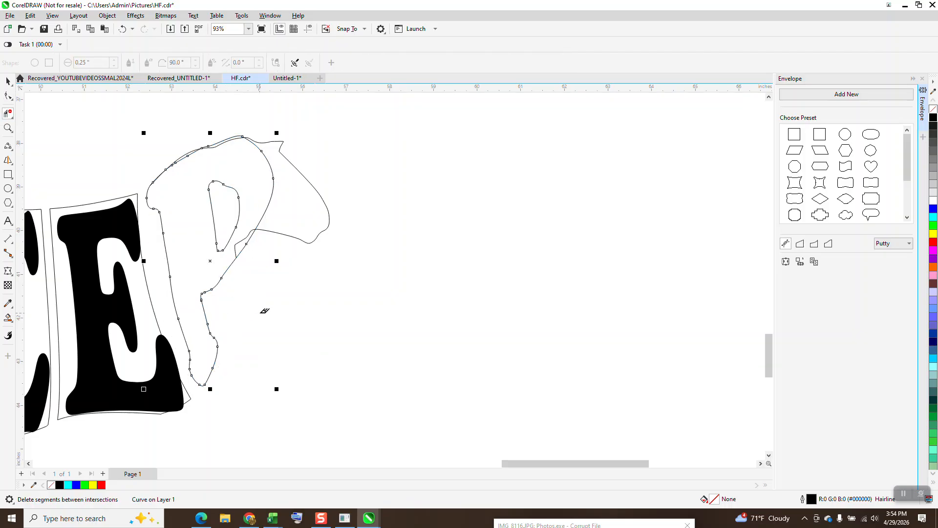
{"action": "key", "text": "ctrl+z"}
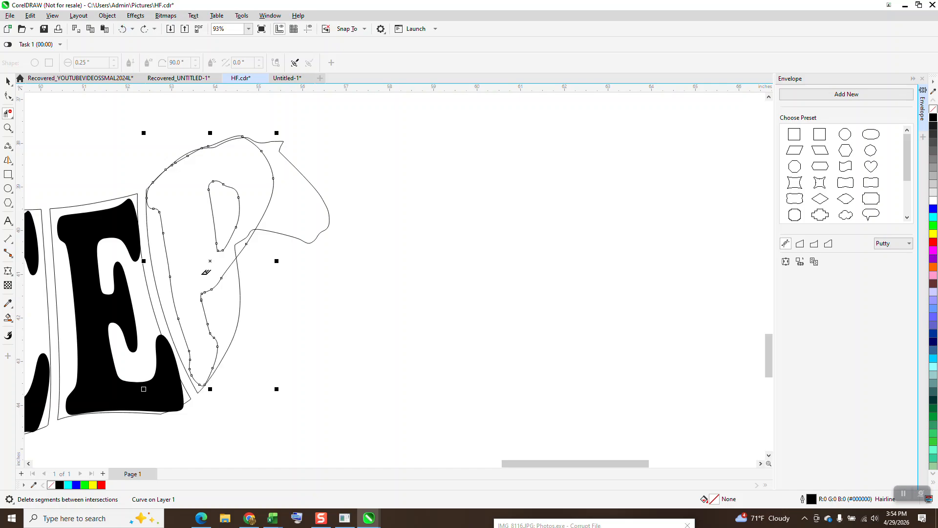
- Pull the node at the foot of the P about 0.19" down toward the neck's lower tip
{"action": "left_click", "coordinate": [8, 96]}
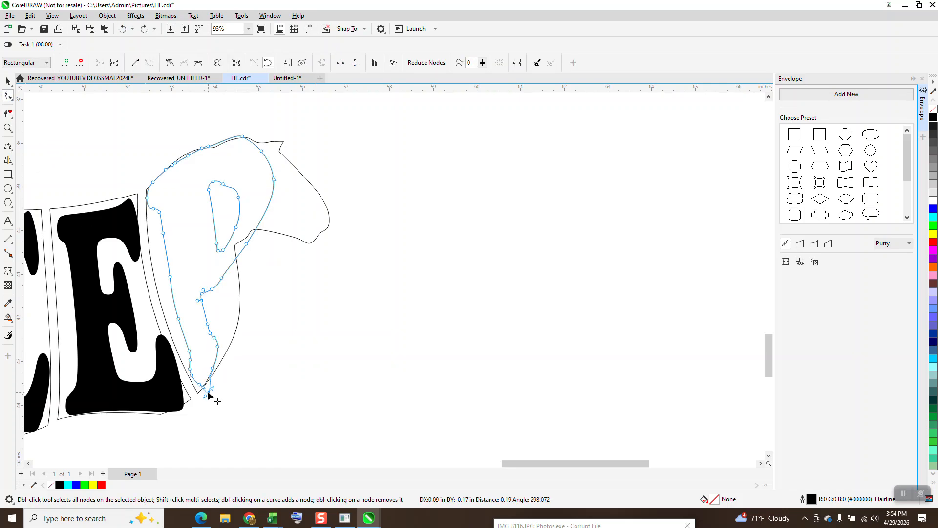
{"action": "left_click", "coordinate": [7, 317]}
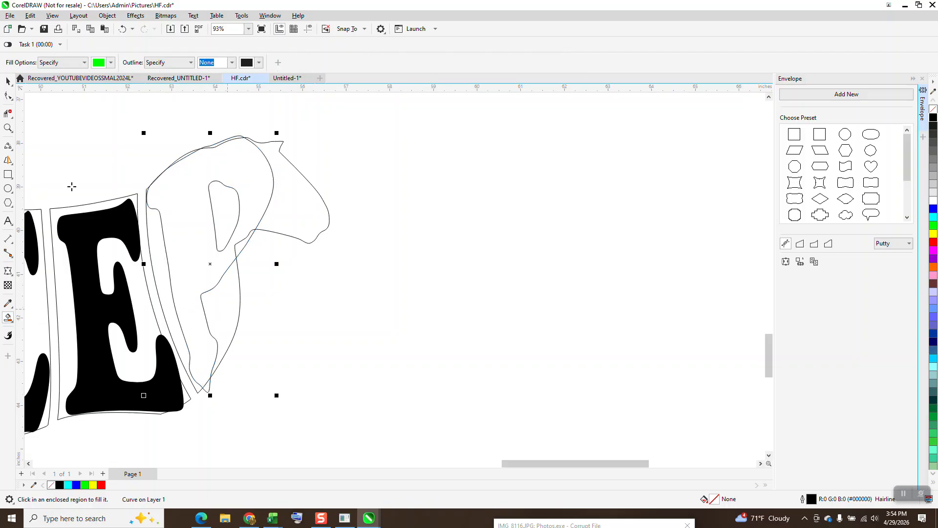
- Delete the overlapping segments of the P and the neck-and-head outline with Virtual Segment Delete, merging the P with the sheep's head
{"action": "left_click", "coordinate": [8, 112]}
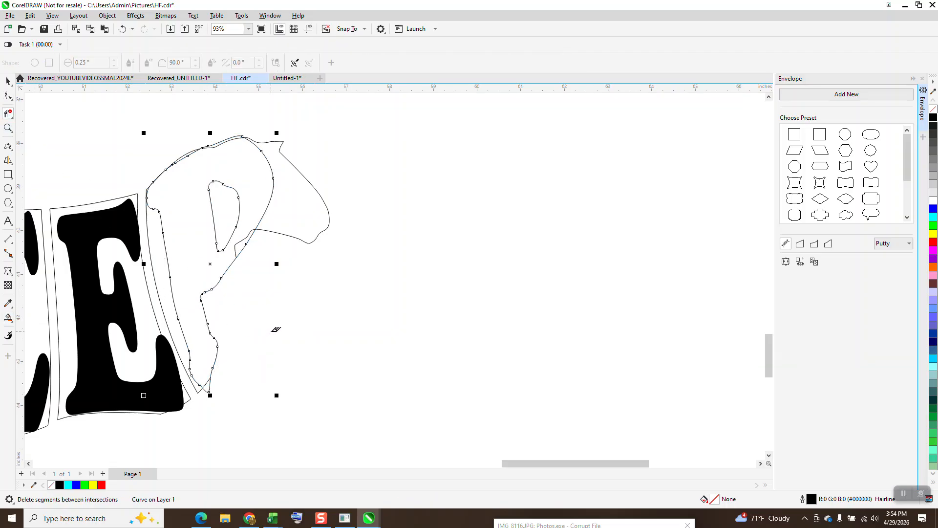
{"action": "left_click", "coordinate": [201, 382]}
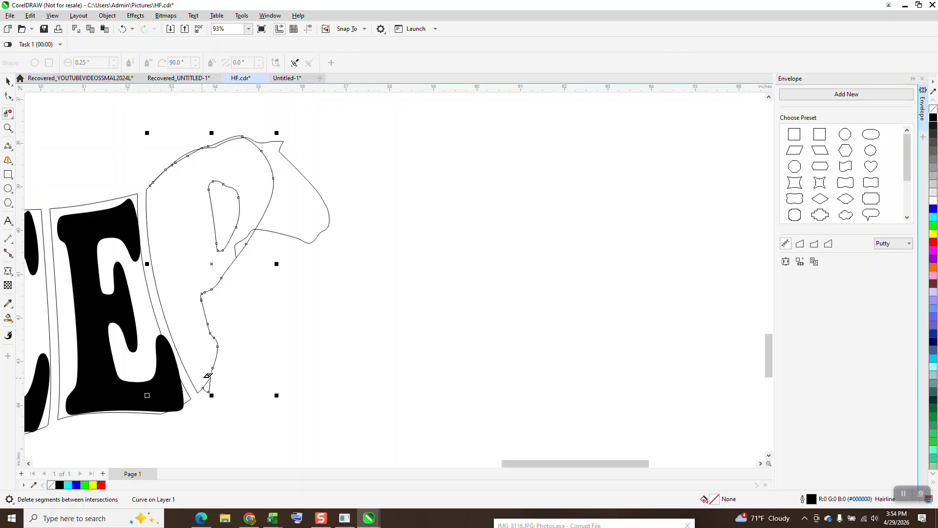
{"action": "left_click", "coordinate": [275, 189]}
{"action": "left_click", "coordinate": [246, 236]}
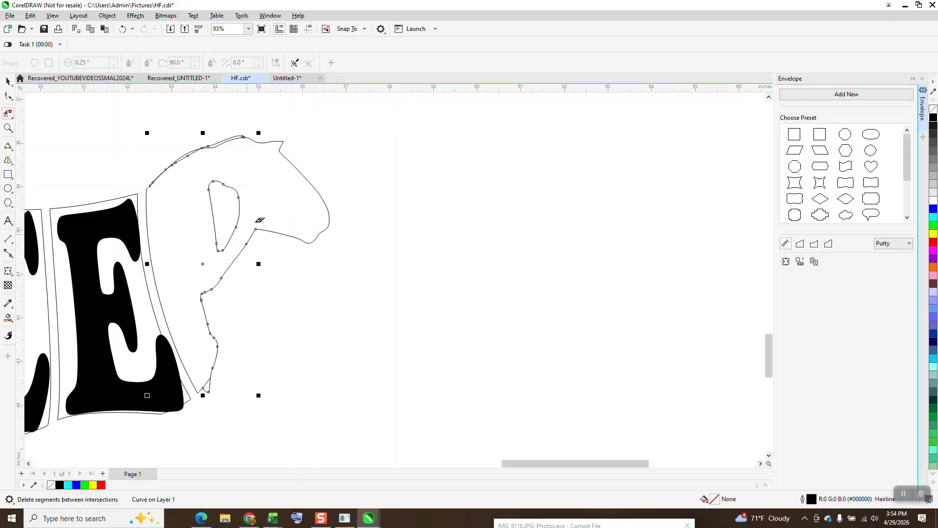
{"action": "left_click", "coordinate": [227, 138]}
{"action": "left_click", "coordinate": [123, 29]}
{"action": "left_click", "coordinate": [186, 155]}
{"action": "left_click", "coordinate": [236, 134]}
- Smart-fill the combined P and sheep's head shape in green without an outline
{"action": "left_click", "coordinate": [8, 318]}
{"action": "left_click", "coordinate": [195, 274]}
{"action": "scroll", "coordinate": [195, 274], "scroll_direction": "down", "scroll_amount": 2}
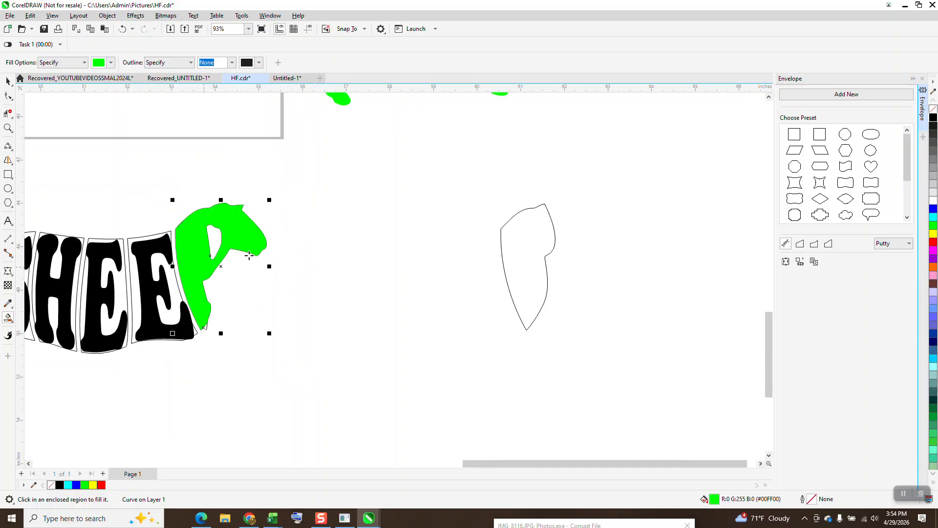
- Move the green merged P-and-head shape 15" to the right, remove its fill and give it a black outline
{"action": "key", "text": "Right"}
{"action": "scroll", "coordinate": [423, 276], "scroll_direction": "down", "scroll_amount": 1}
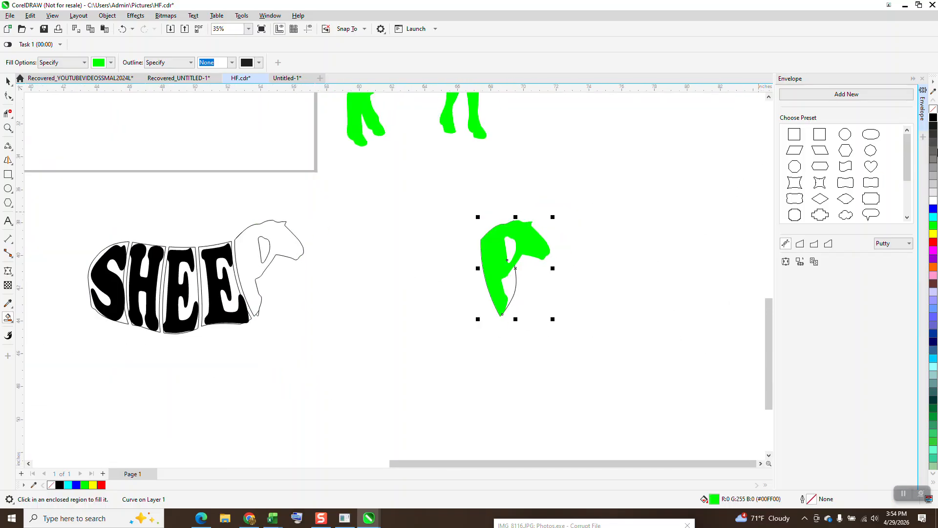
{"action": "left_click", "coordinate": [933, 109]}
{"action": "right_click", "coordinate": [933, 117]}
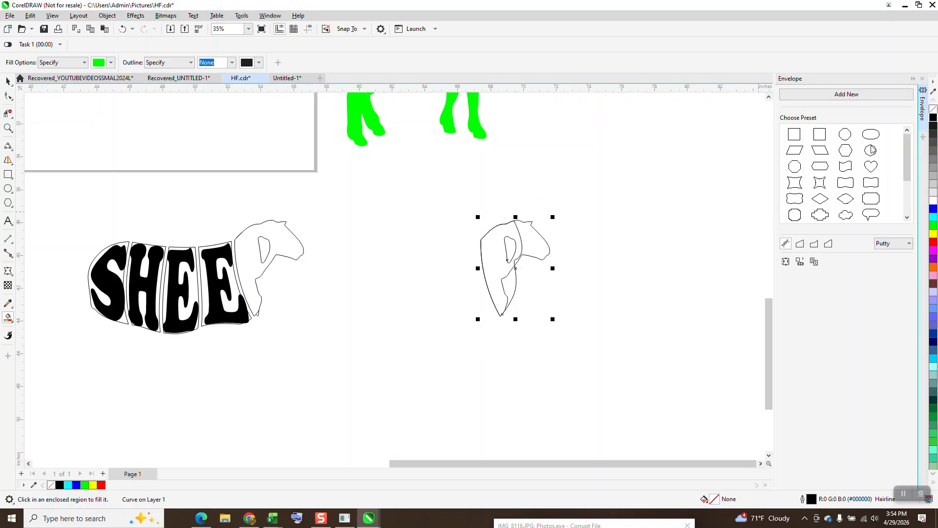
- Delete the original P and head outlines left beside the second E
{"action": "left_click", "coordinate": [8, 81]}
{"action": "left_click", "coordinate": [299, 252]}
{"action": "key", "text": "Delete"}
{"action": "left_click", "coordinate": [270, 253]}
{"action": "key", "text": "Delete"}
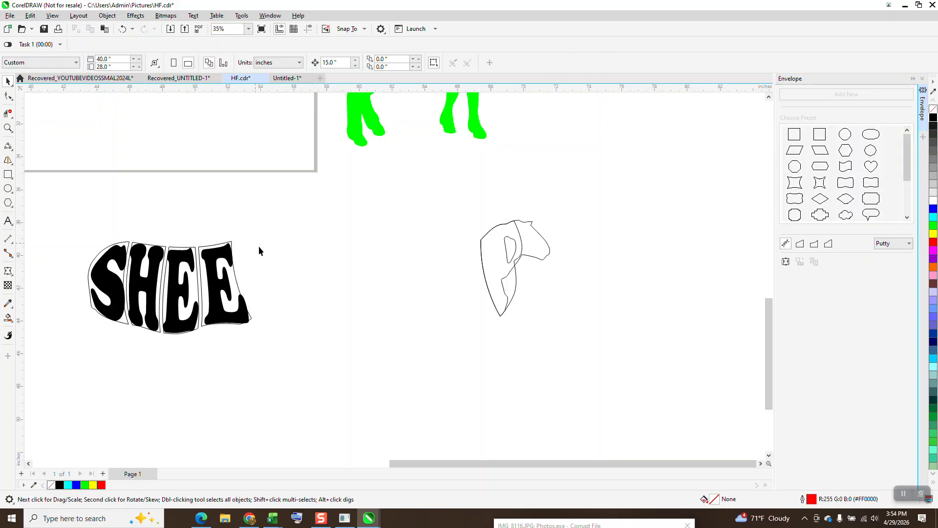
- Move the merged P-and-head curve 15" left, back beside the second E, trying a black fill and removing it
{"action": "left_click", "coordinate": [481, 254]}
{"action": "key", "text": "Left"}
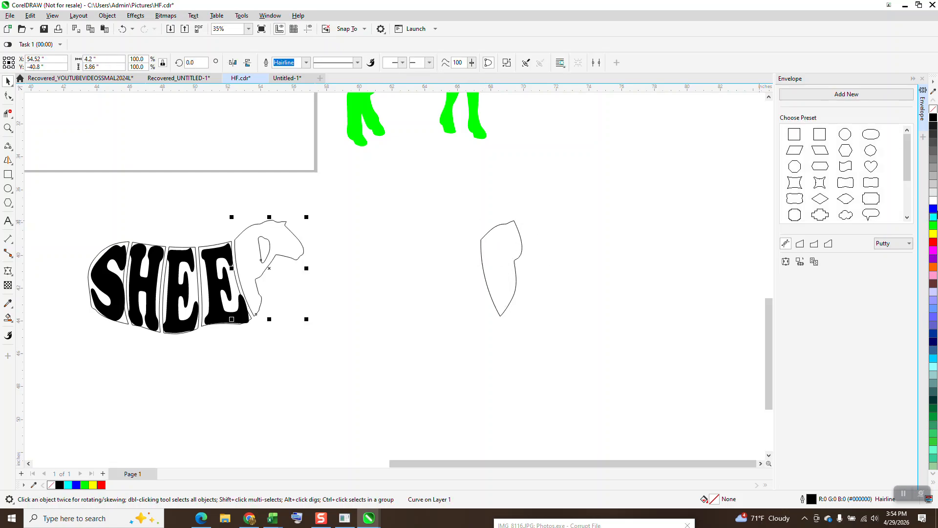
{"action": "left_click", "coordinate": [933, 118]}
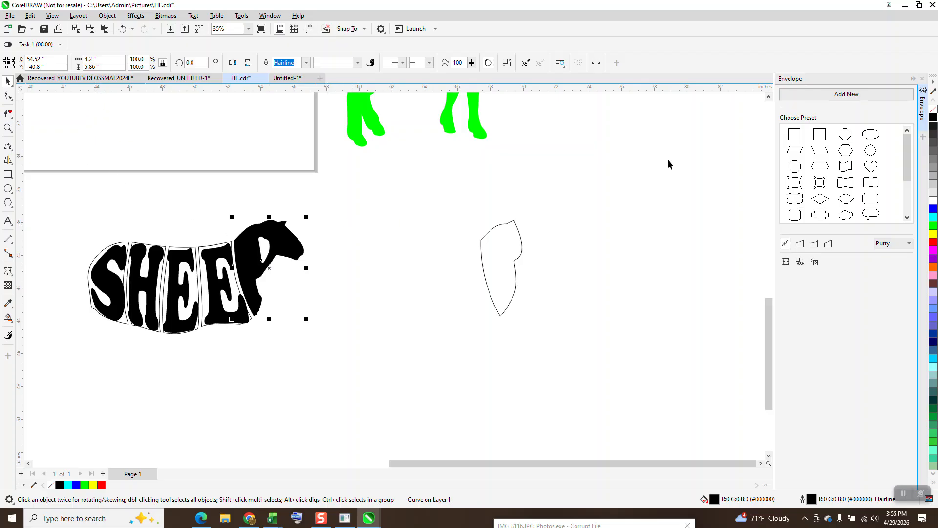
{"action": "left_click", "coordinate": [933, 109]}
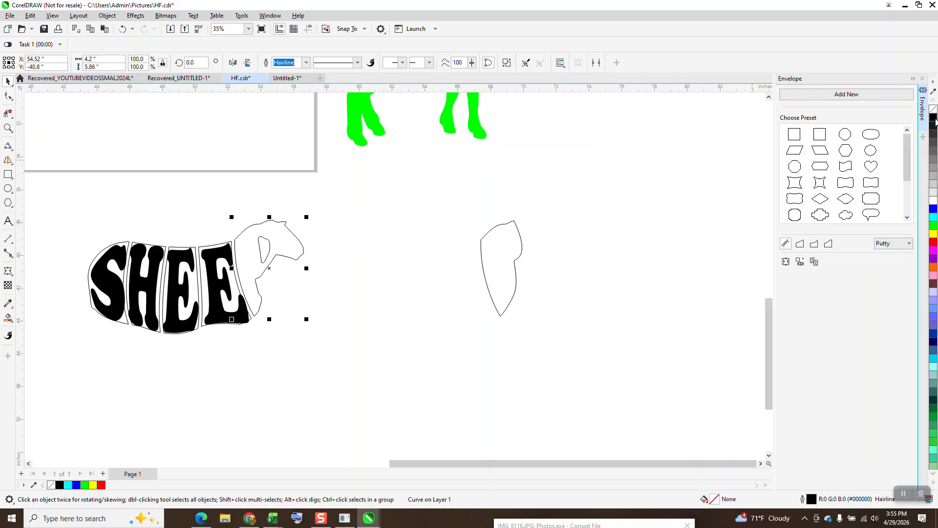
- Shift all nodes of the P's inner hole about 0.5" right and 0.4" up toward the head
{"action": "left_click", "coordinate": [8, 128]}
{"action": "left_click_drag", "start_coordinate": [239, 207], "coordinate": [342, 291]}
{"action": "left_click", "coordinate": [8, 96]}
{"action": "left_click_drag", "start_coordinate": [240, 206], "coordinate": [307, 335]}
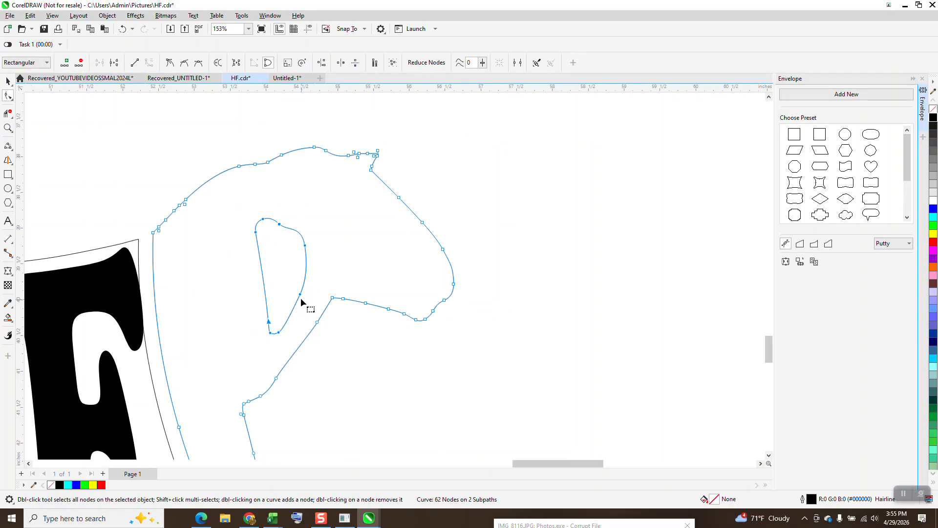
{"action": "left_click_drag", "start_coordinate": [300, 296], "coordinate": [338, 267]}
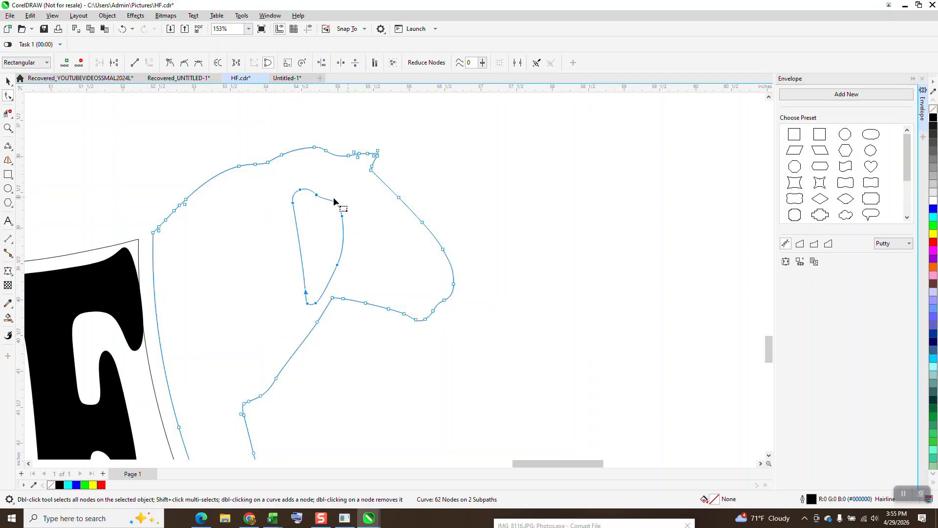
- Break the P-and-head curve apart so the inner hole becomes separate from the outer outline
{"action": "left_click", "coordinate": [8, 81]}
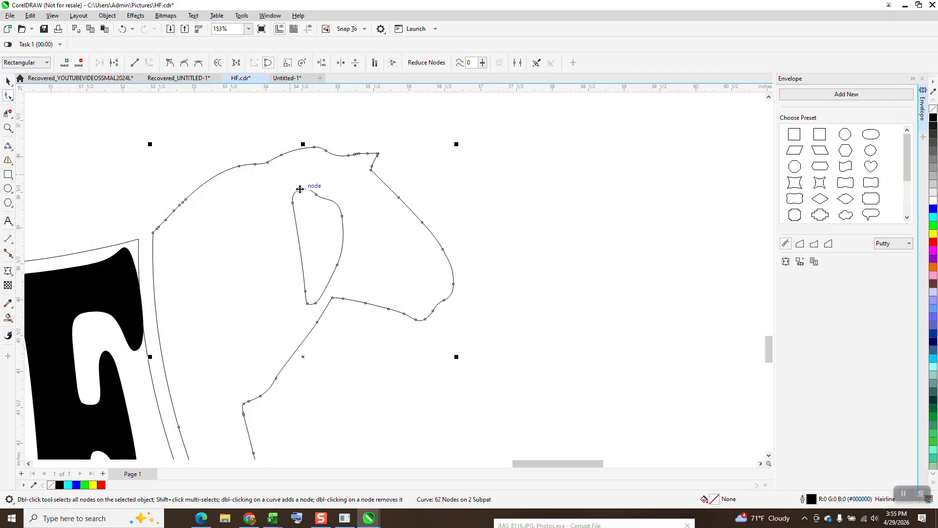
{"action": "left_click", "coordinate": [352, 209]}
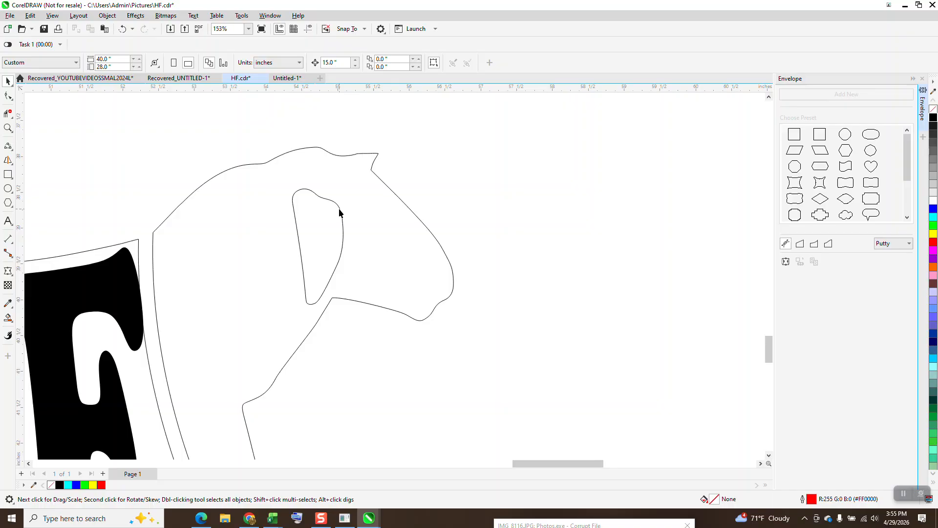
{"action": "left_click", "coordinate": [341, 213]}
{"action": "left_click", "coordinate": [107, 15]}
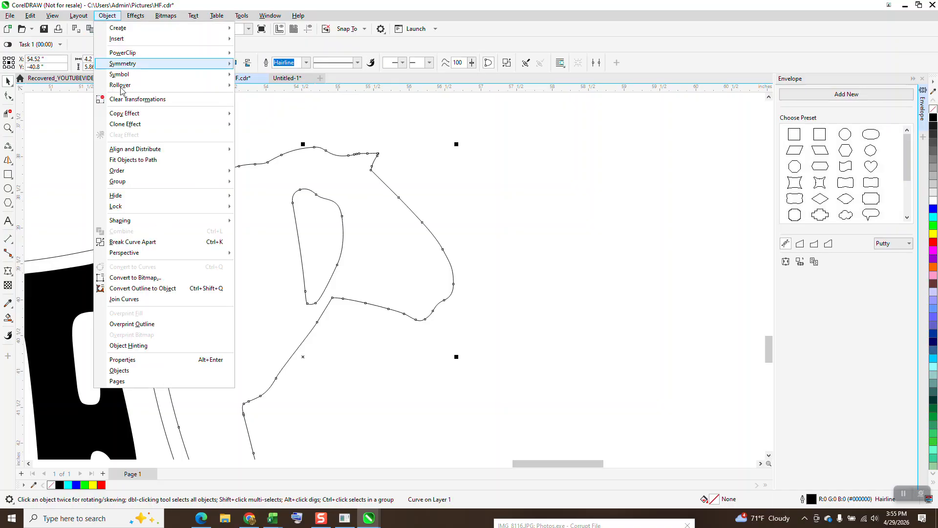
{"action": "left_click", "coordinate": [151, 244]}
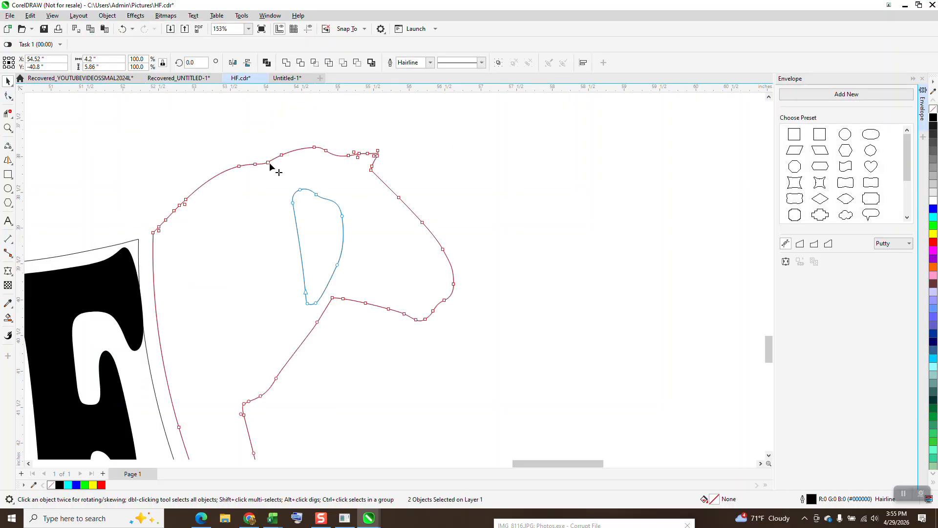
{"action": "left_click", "coordinate": [7, 98]}
{"action": "left_click", "coordinate": [7, 83]}
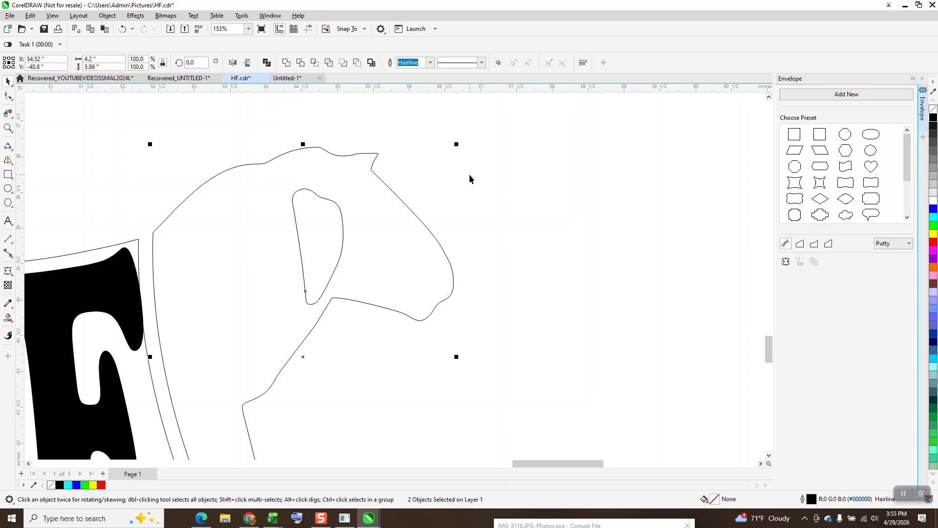
{"action": "left_click", "coordinate": [331, 205]}
{"action": "left_click", "coordinate": [336, 208]}
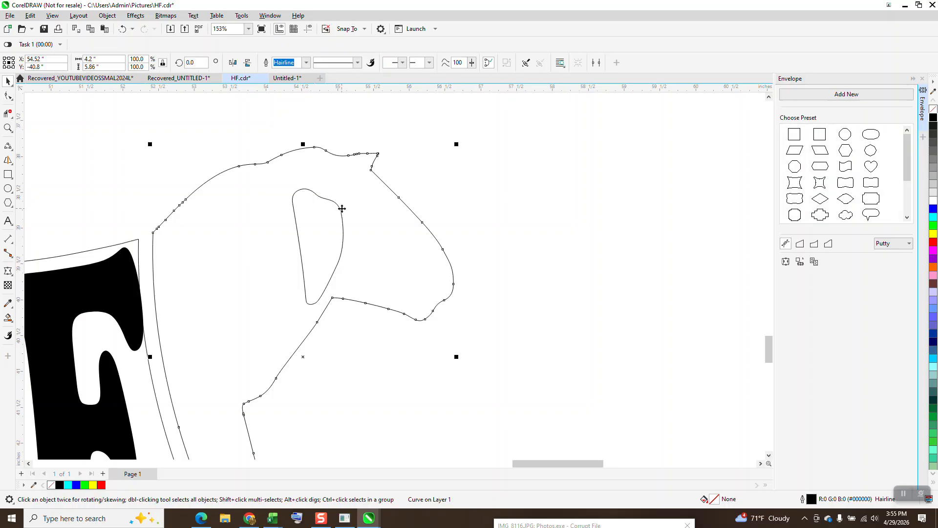
{"action": "left_click", "coordinate": [340, 214]}
{"action": "left_click_drag", "start_coordinate": [287, 184], "coordinate": [334, 237]}
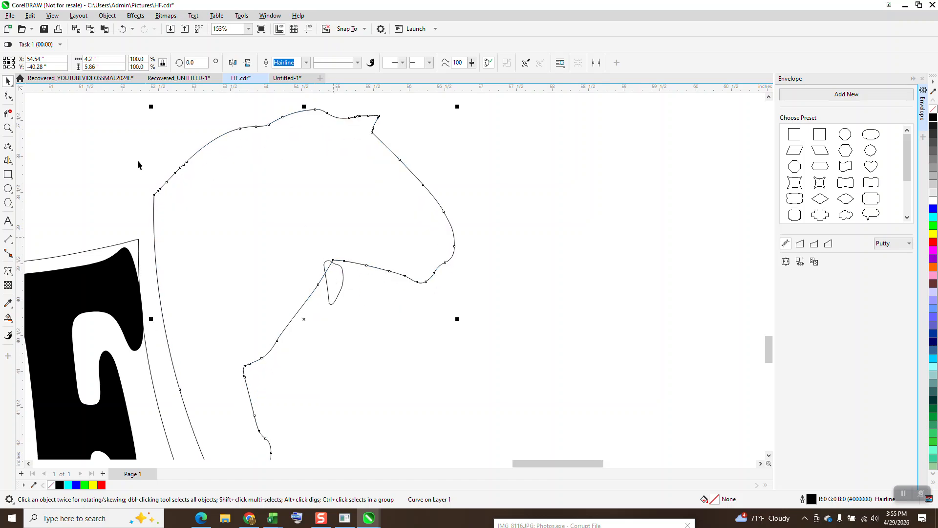
{"action": "left_click", "coordinate": [122, 29]}
- Resize the P's inner hole to about 0.79" by 1.79" and reposition it in the neck area behind the head
{"action": "left_click_drag", "start_coordinate": [340, 270], "coordinate": [335, 233]}
{"action": "left_click_drag", "start_coordinate": [507, 215], "coordinate": [308, 312]}
{"action": "left_click_drag", "start_coordinate": [332, 279], "coordinate": [352, 163]}
{"action": "left_click_drag", "start_coordinate": [282, 198], "coordinate": [265, 229]}
{"action": "left_click", "coordinate": [122, 29]}
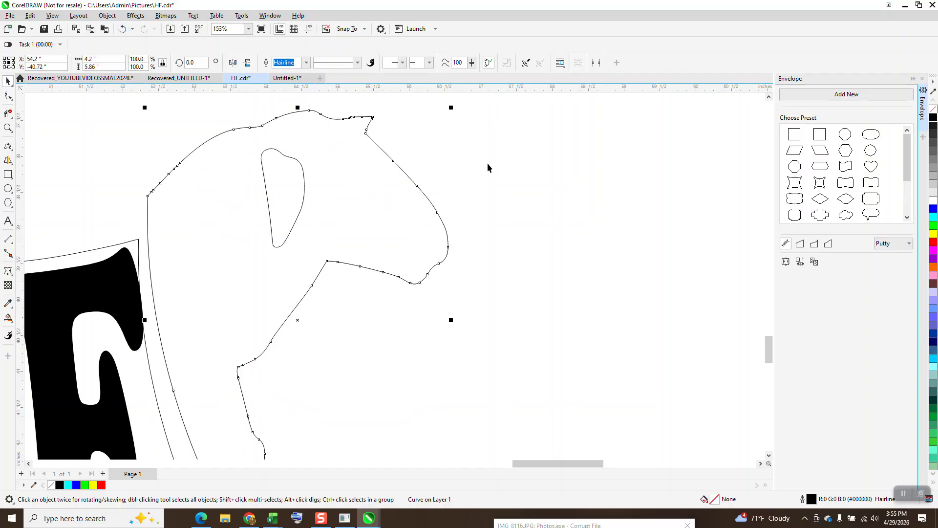
{"action": "left_click", "coordinate": [303, 192]}
{"action": "left_click_drag", "start_coordinate": [283, 198], "coordinate": [241, 268]}
{"action": "left_click_drag", "start_coordinate": [265, 211], "coordinate": [279, 182]}
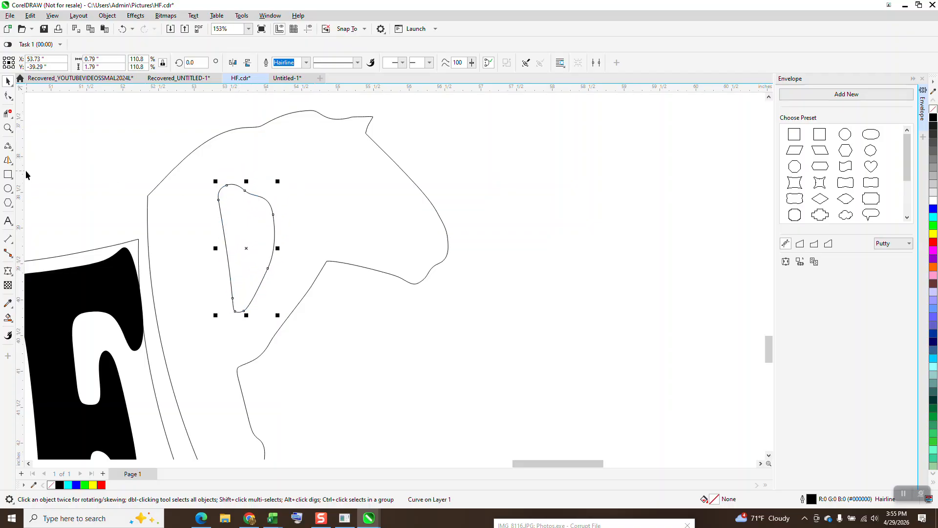
- Draw an ellipse about 0.12" by 0.19" on the sheep's head as its eye
{"action": "left_click", "coordinate": [8, 188]}
{"action": "left_click_drag", "start_coordinate": [359, 171], "coordinate": [353, 180]}
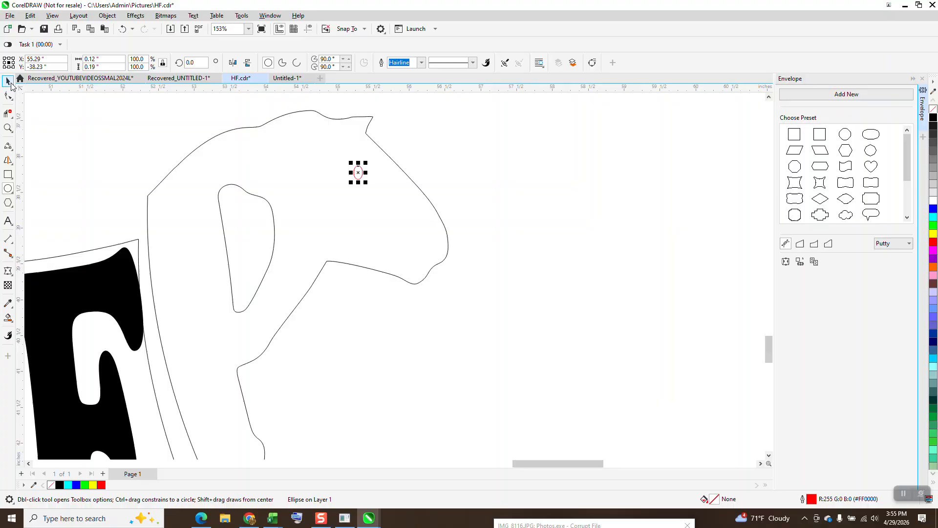
{"action": "scroll", "coordinate": [246, 209], "scroll_direction": "down", "scroll_amount": 2}
{"action": "key", "text": "space"}
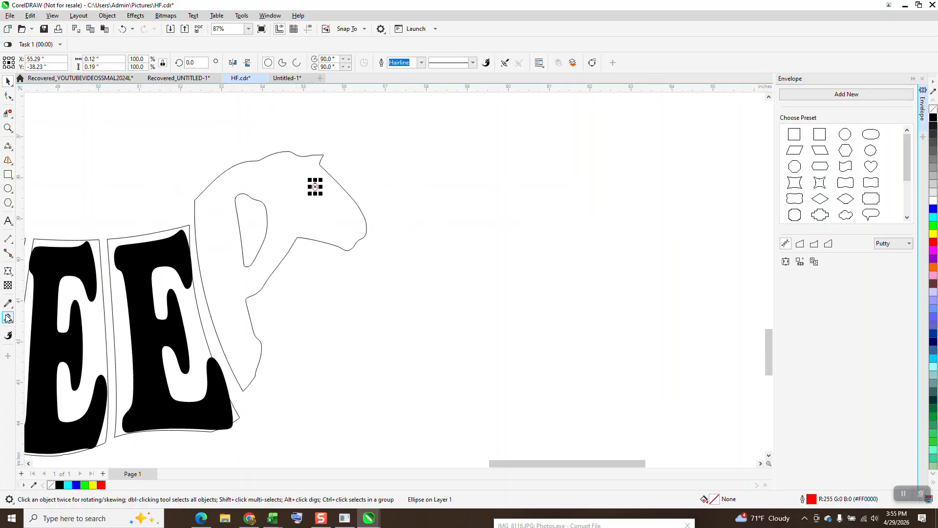
- Smart-fill the P-and-head shape in black without an outline, leaving the eye and the inner hole open
{"action": "left_click", "coordinate": [8, 318]}
{"action": "left_click", "coordinate": [112, 63]}
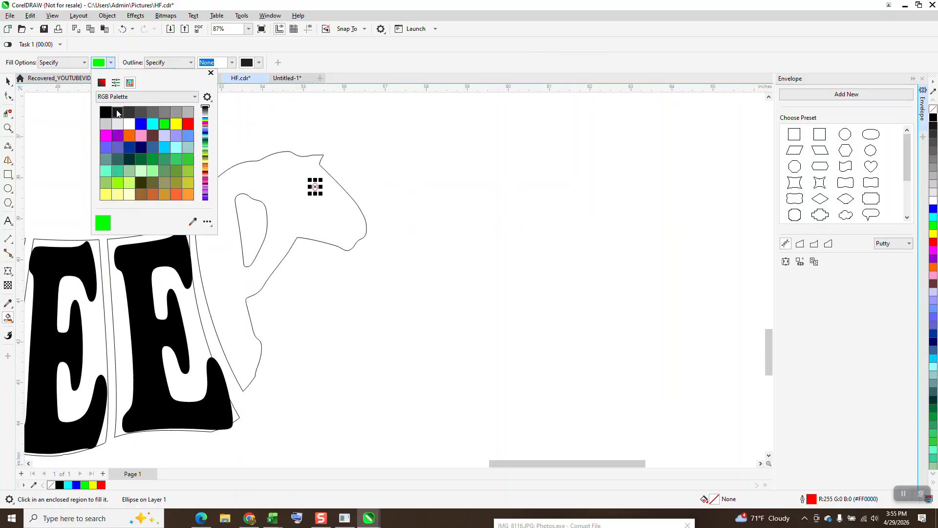
{"action": "left_click", "coordinate": [107, 116]}
{"action": "left_click", "coordinate": [293, 200]}
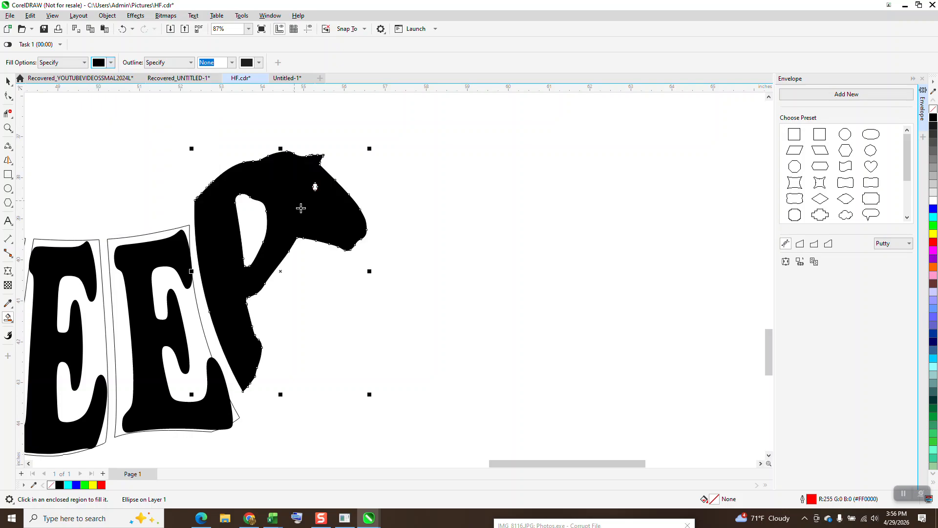
{"action": "scroll", "coordinate": [427, 244], "scroll_direction": "down", "scroll_amount": 1}
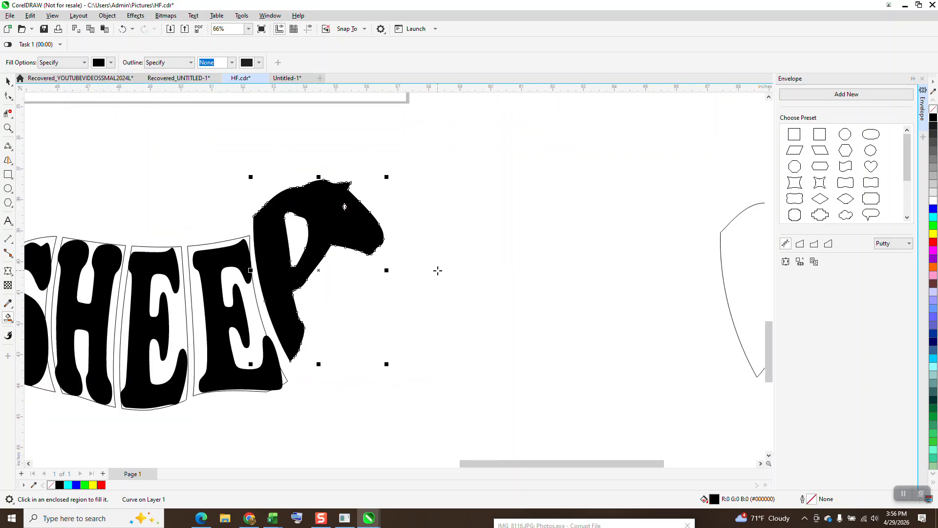
- Delete the section outlines surrounding the S, H and both E letters
{"action": "key", "text": "space"}
{"action": "left_click", "coordinate": [225, 243]}
{"action": "left_click", "coordinate": [203, 252]}
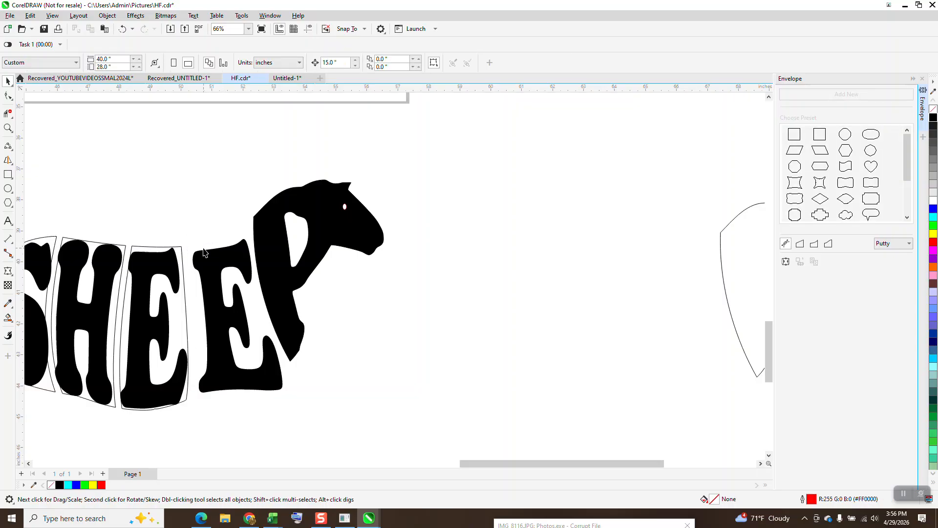
{"action": "left_click", "coordinate": [180, 247]}
{"action": "key", "text": "Delete"}
{"action": "left_click", "coordinate": [124, 247]}
{"action": "key", "text": "Delete"}
{"action": "scroll", "coordinate": [293, 242], "scroll_direction": "down", "scroll_amount": 3}
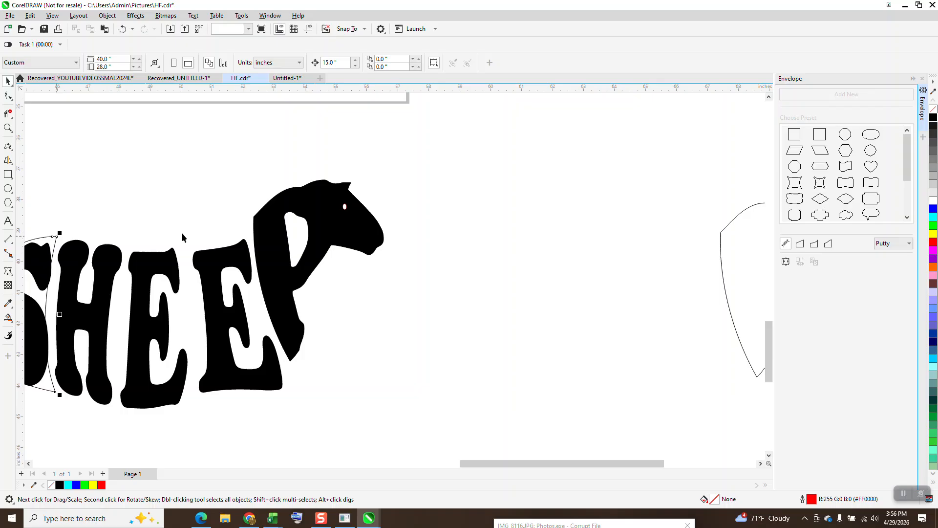
- Fill both green leg shapes with black and move them 15" down and 15" left, beneath the SHEEP lettering
{"action": "left_click_drag", "start_coordinate": [371, 186], "coordinate": [369, 188]}
{"action": "left_click", "coordinate": [933, 117]}
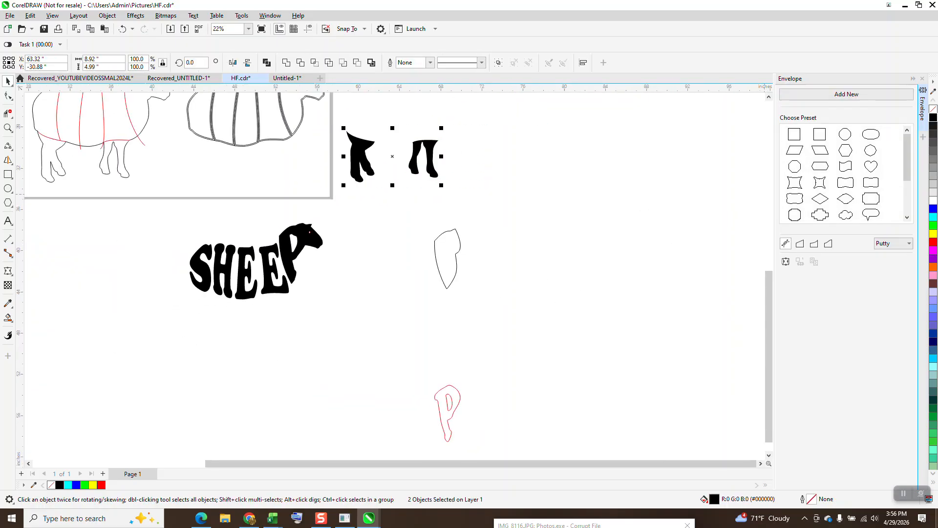
{"action": "key", "text": "Down"}
{"action": "key", "text": "Left"}
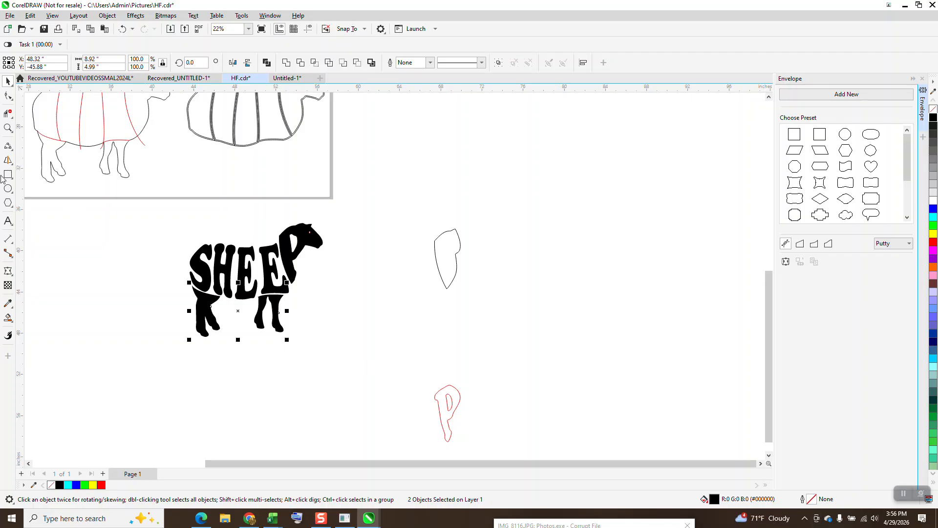
- Reshape the top edges of the hind and front legs so they follow the undersides of the letters
{"action": "left_click", "coordinate": [9, 128]}
{"action": "left_click_drag", "start_coordinate": [192, 207], "coordinate": [420, 362]}
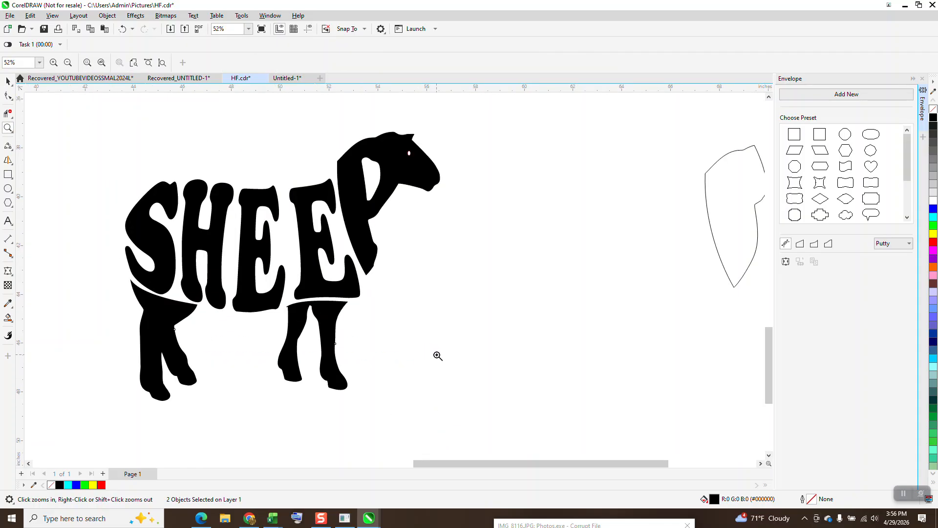
{"action": "left_click_drag", "start_coordinate": [84, 221], "coordinate": [414, 412]}
{"action": "left_click", "coordinate": [8, 96]}
{"action": "left_click_drag", "start_coordinate": [274, 257], "coordinate": [249, 252]}
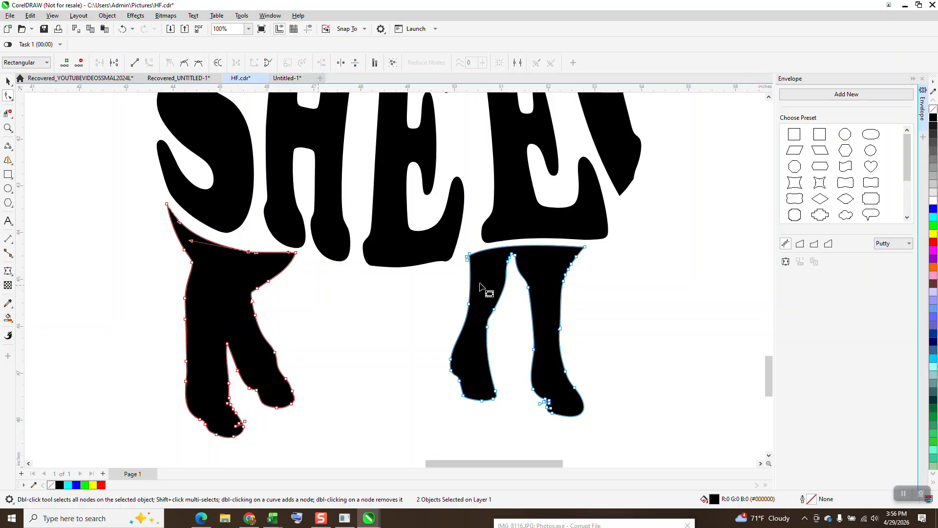
{"action": "left_click", "coordinate": [585, 247]}
{"action": "left_click_drag", "start_coordinate": [529, 246], "coordinate": [476, 235]}
{"action": "left_click_drag", "start_coordinate": [531, 250], "coordinate": [605, 248]}
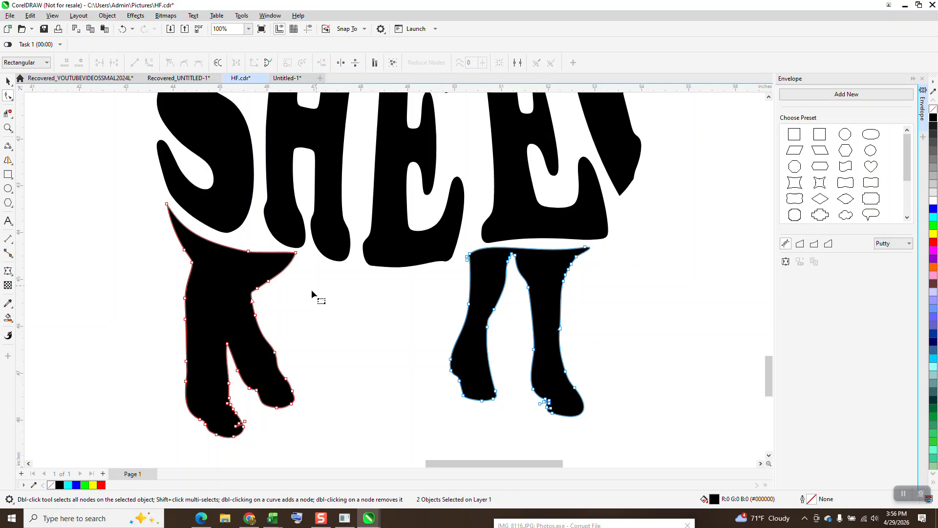
{"action": "scroll", "coordinate": [339, 324], "scroll_direction": "down", "scroll_amount": 2}
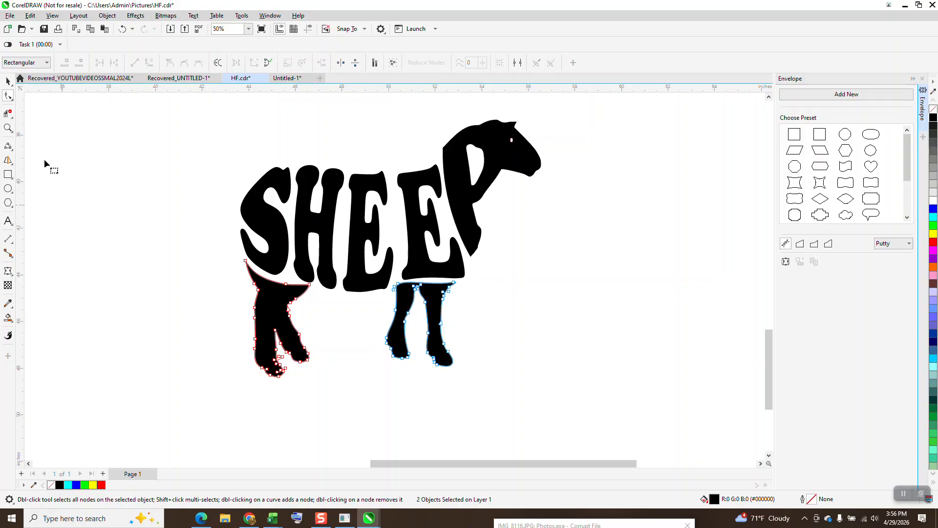
{"action": "left_click", "coordinate": [8, 81]}
- Select all parts of the finished sheep design, including the letters, head, eye and legs
{"action": "scroll", "coordinate": [285, 216], "scroll_direction": "down", "scroll_amount": 1}
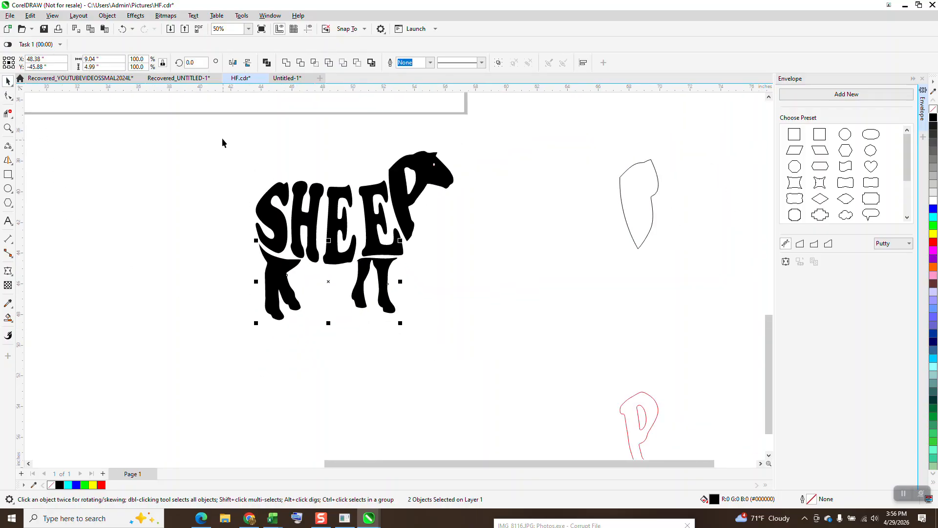
{"action": "left_click_drag", "start_coordinate": [222, 138], "coordinate": [556, 374]}
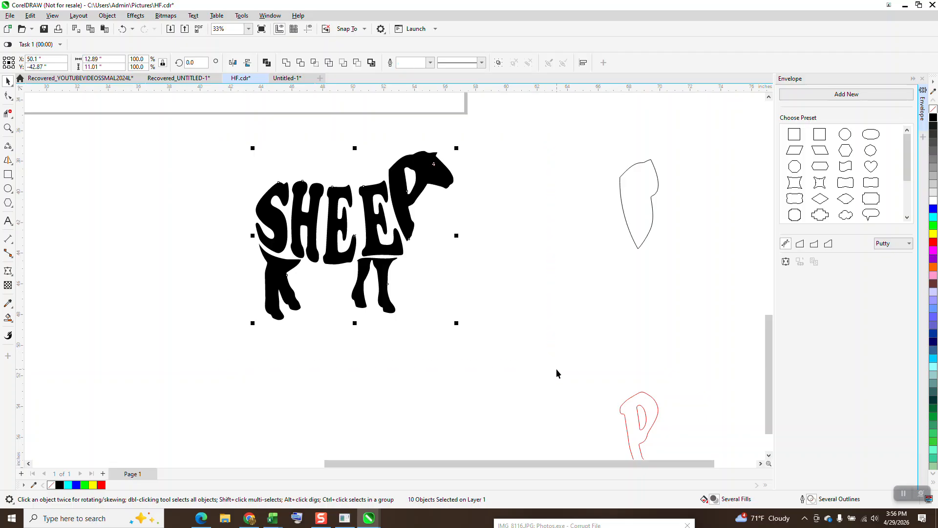
{"action": "key", "text": "alt"}
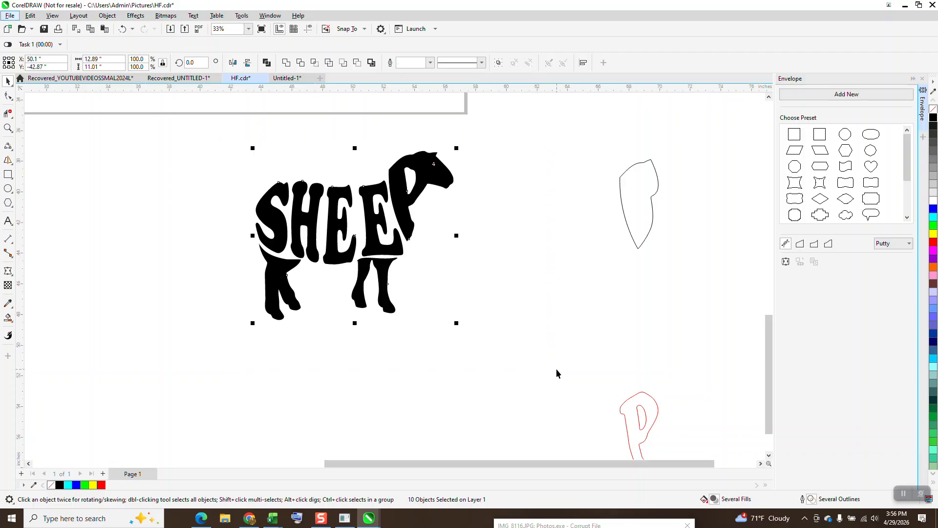